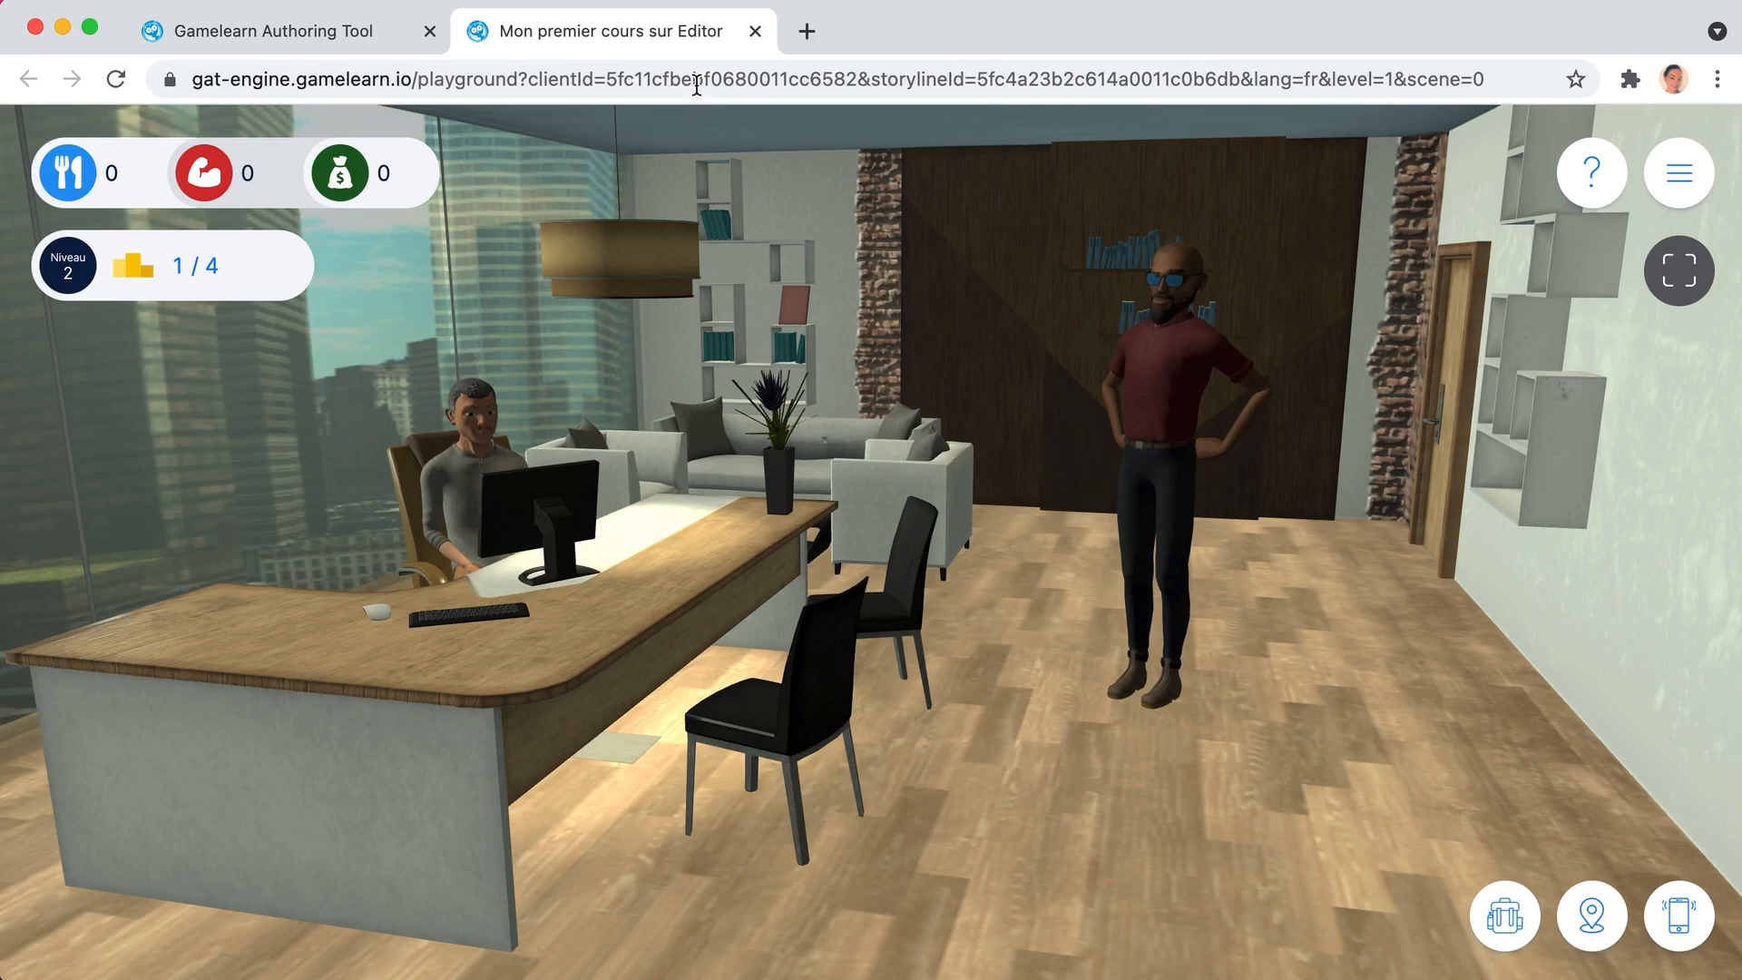
- Close the course preview and add the Personnage "Female adult light-skinned 48" to the Bureau scene of Niveau 2
left_click(756, 32)
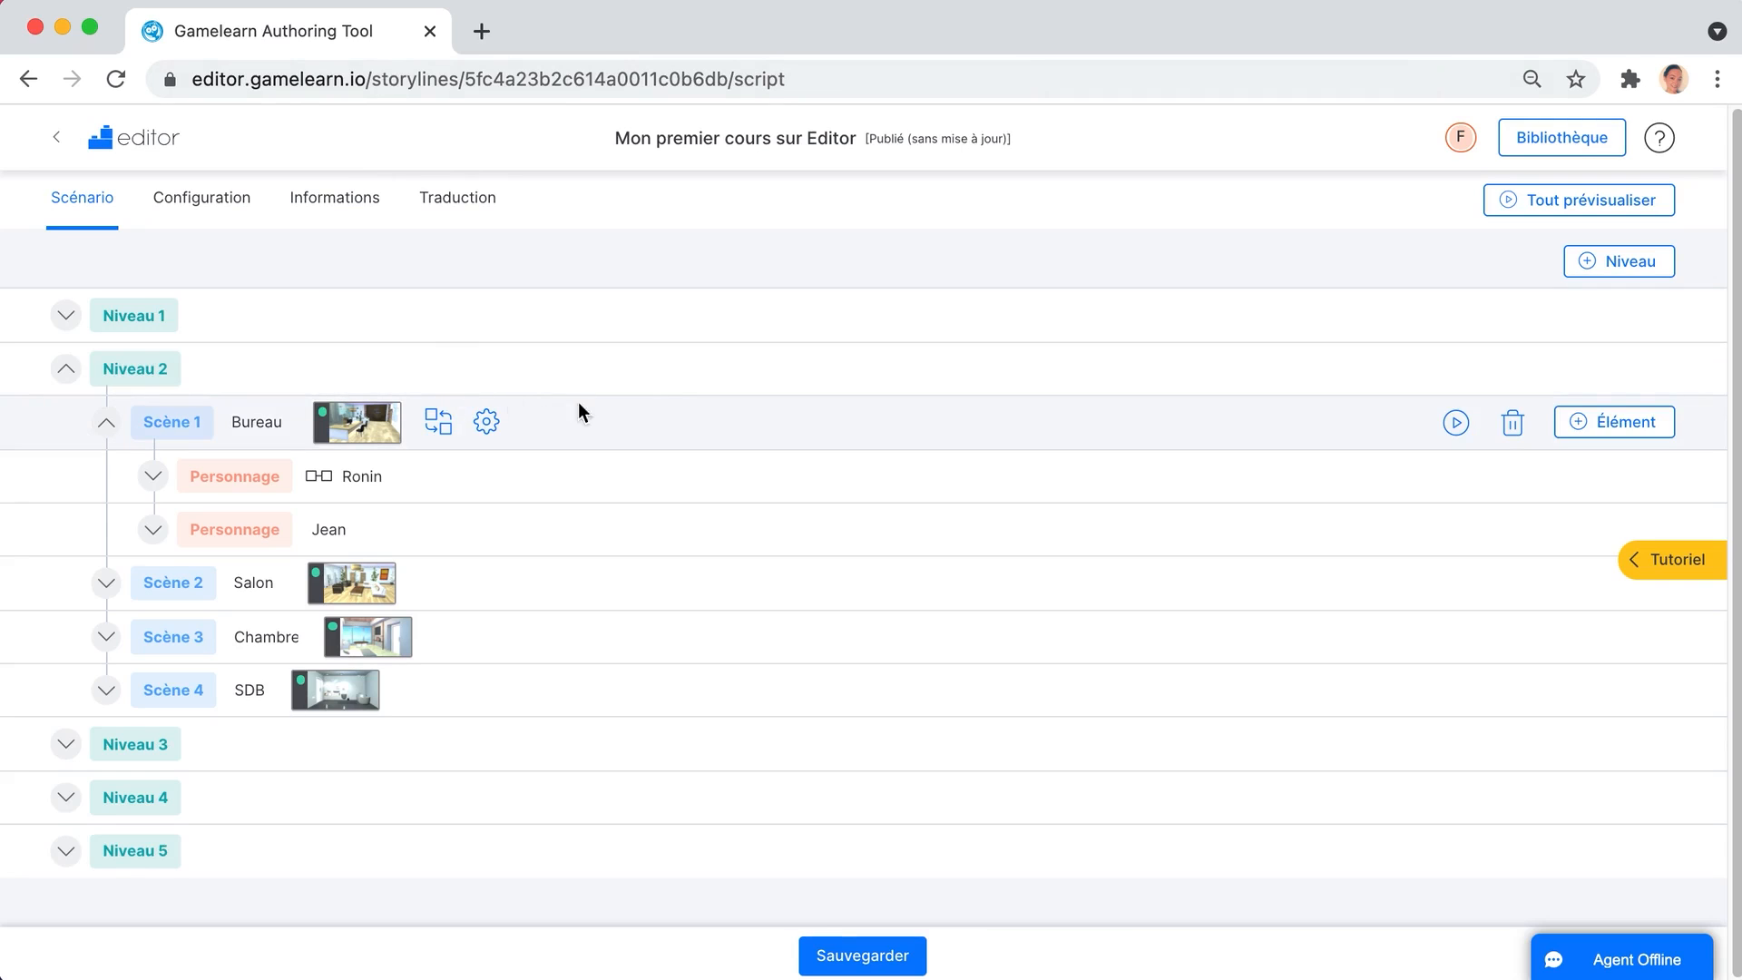
left_click(1624, 420)
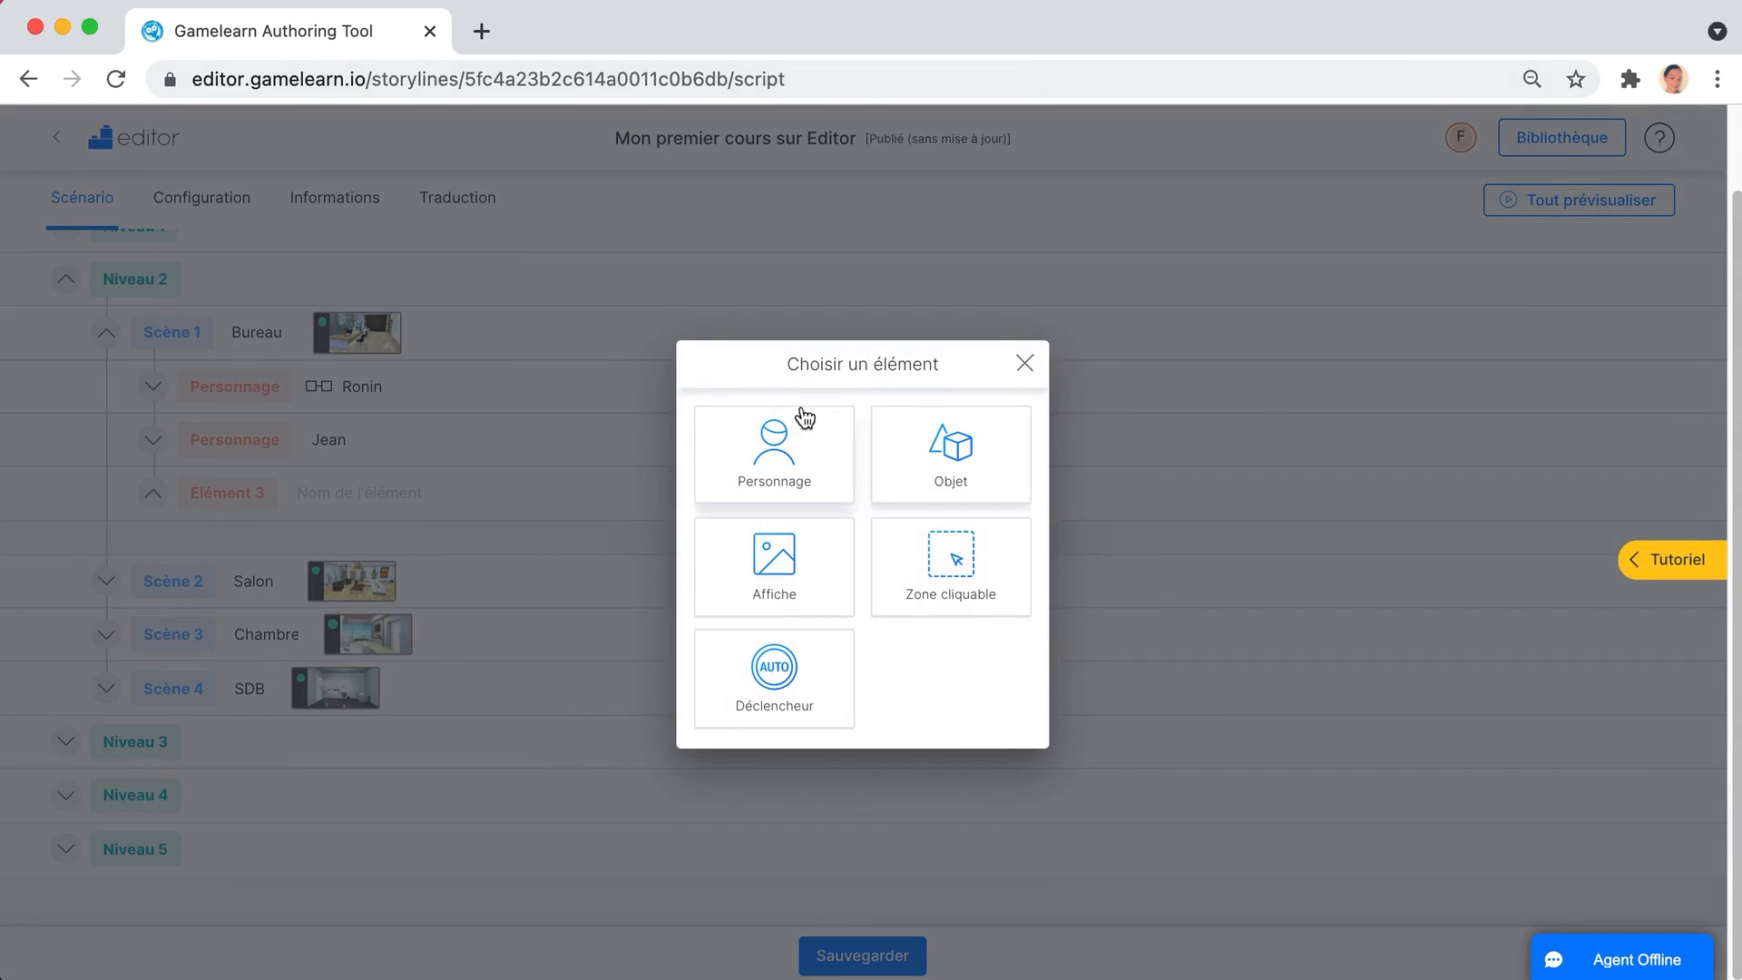
left_click(776, 467)
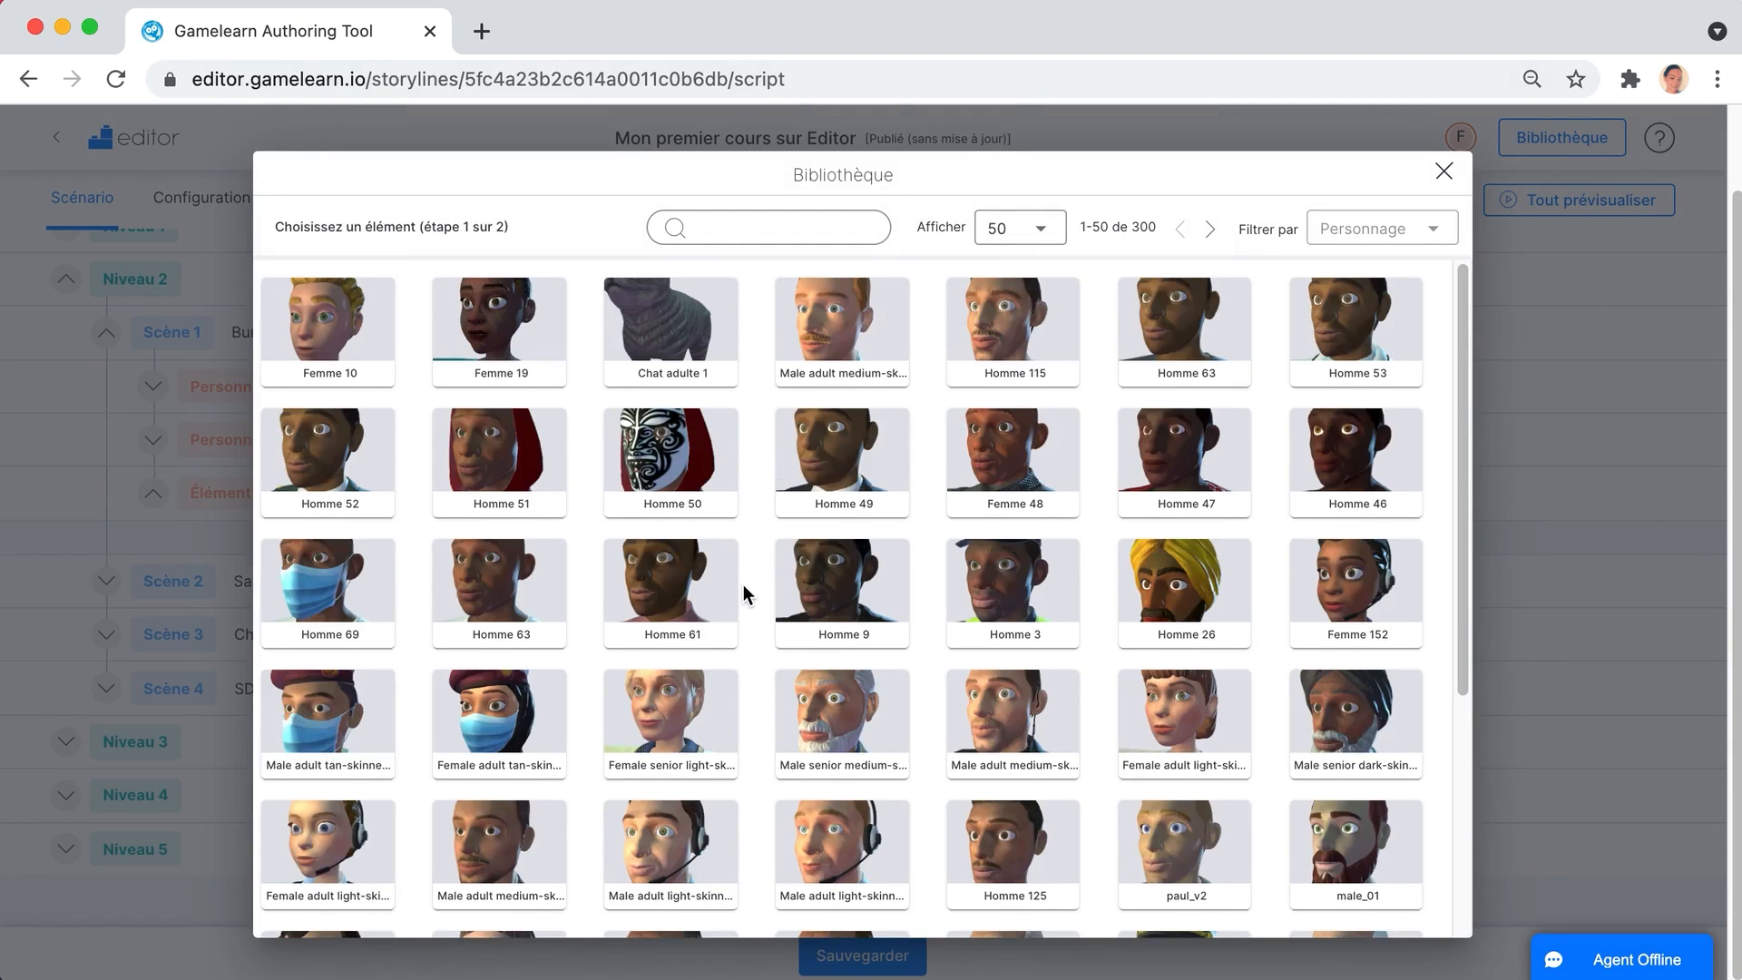
left_click(1176, 702)
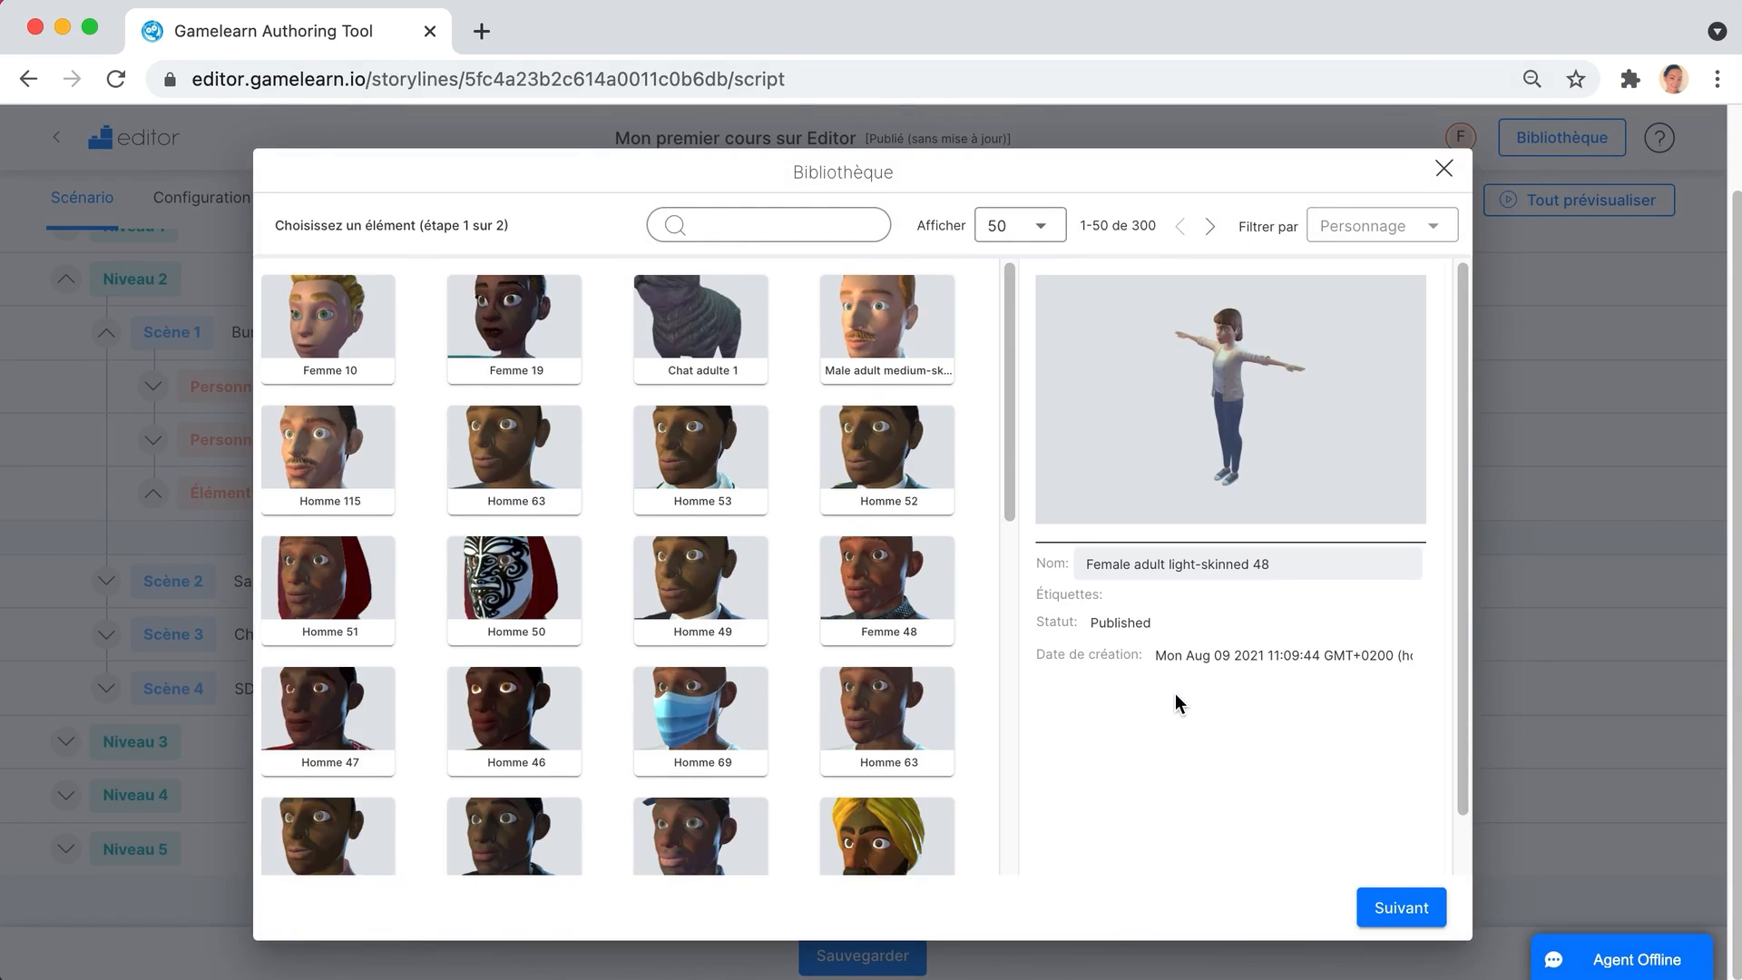
left_click(1395, 913)
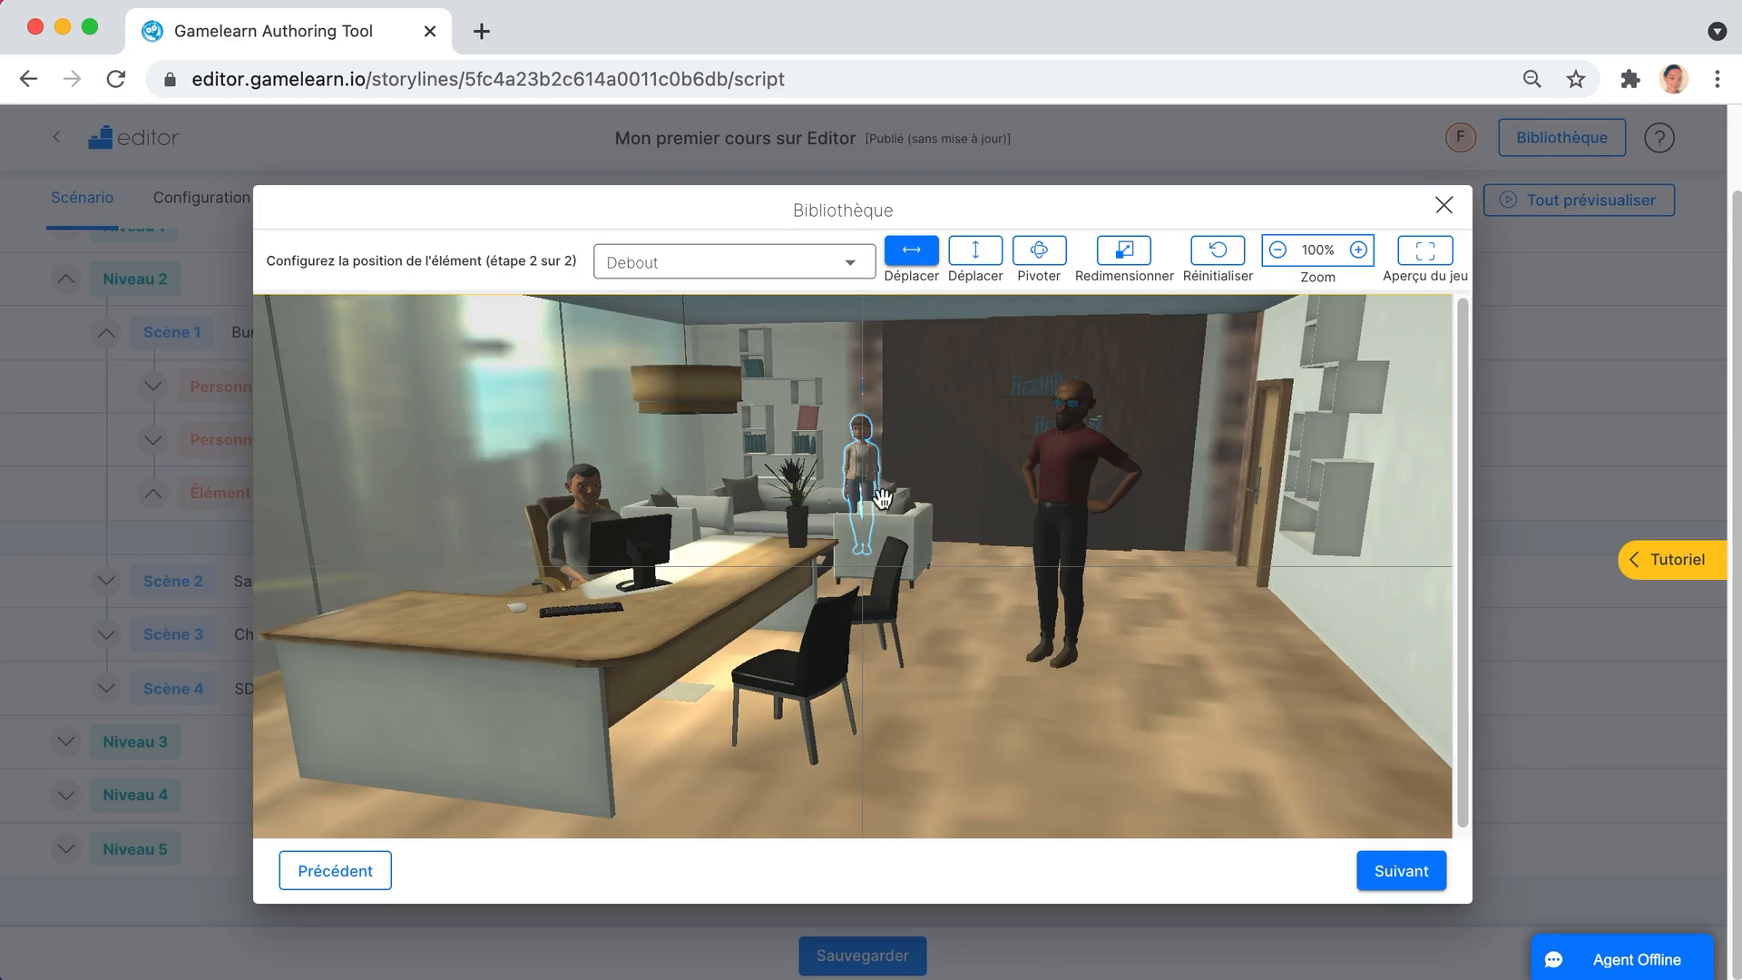
- Bring the new female character forward in the office, raise her slightly and place her beside the front desk chair
left_click_drag(864, 479, 999, 682)
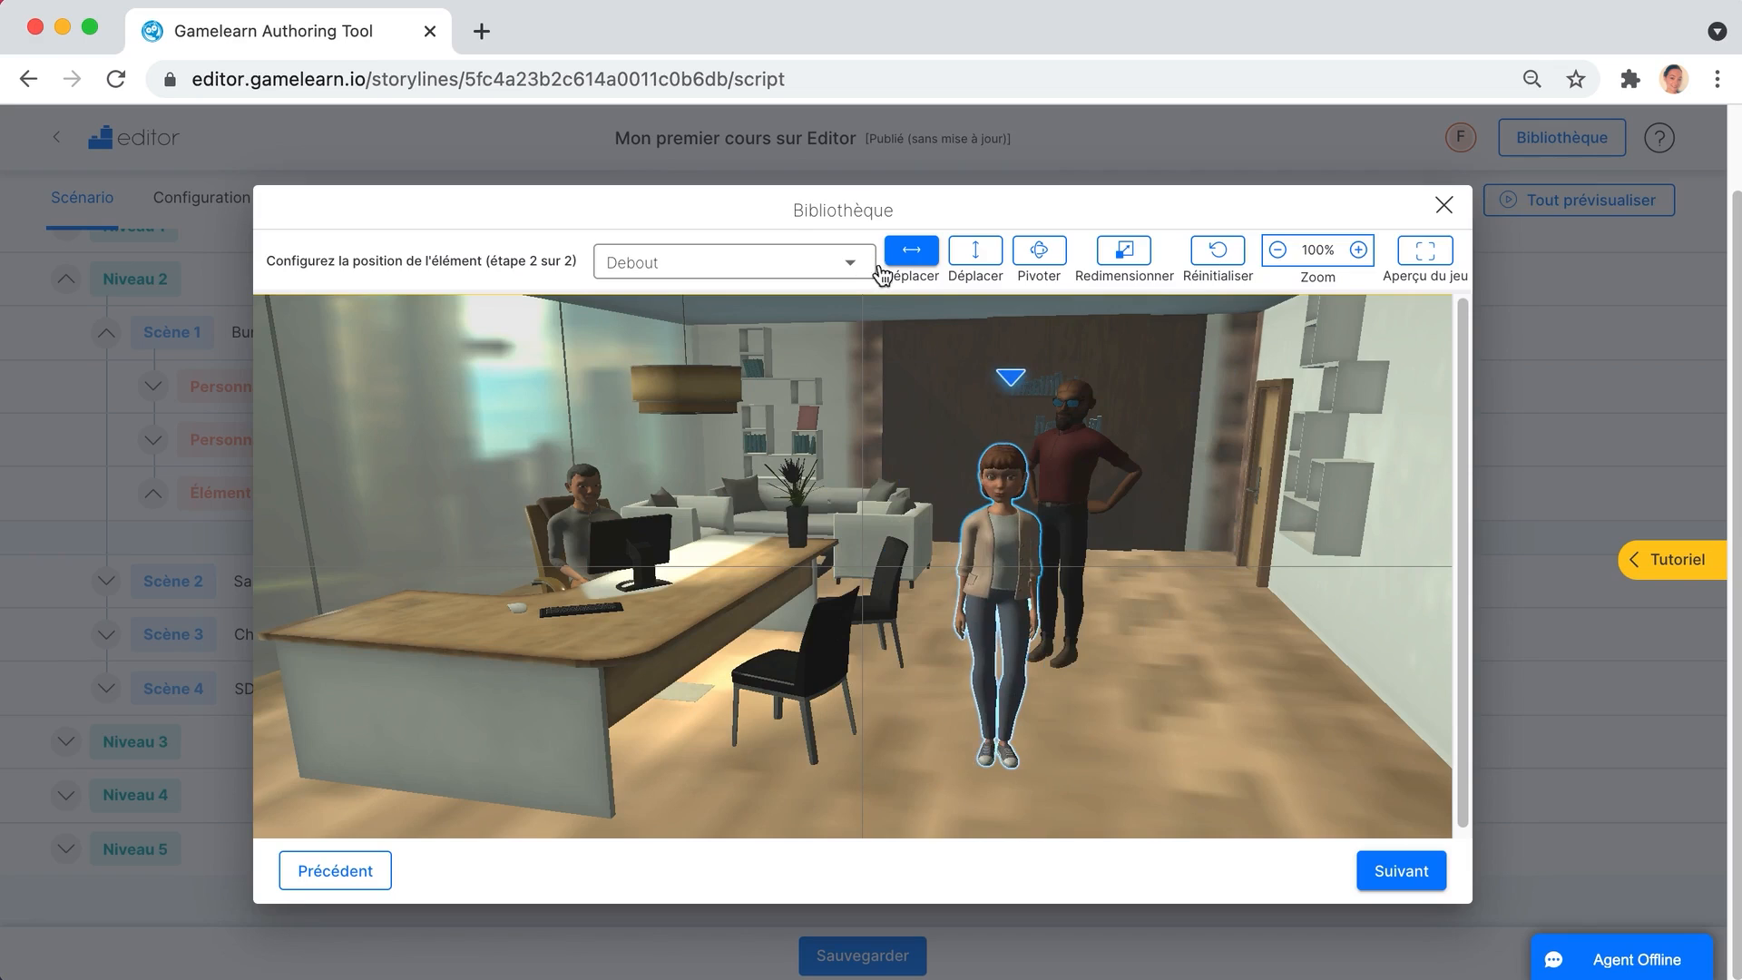
left_click(975, 253)
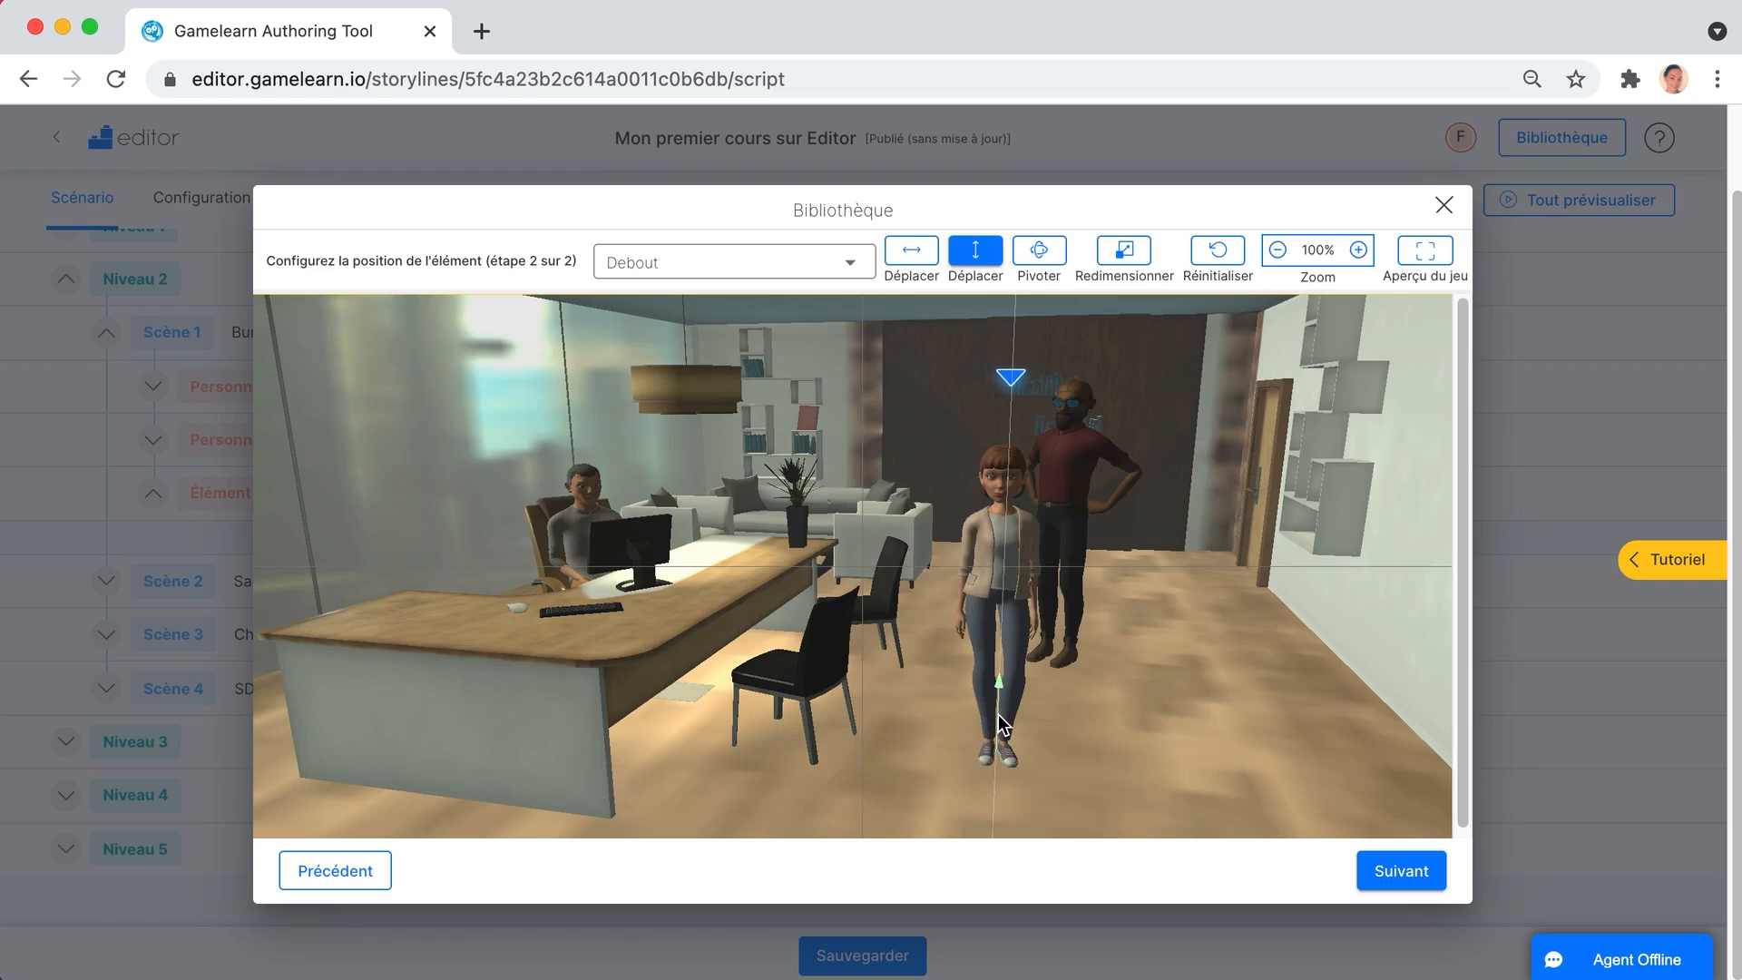
mouse_move(999, 718)
left_mouse_down()
mouse_move(994, 618)
mouse_move(998, 813)
mouse_move(1001, 712)
left_mouse_up()
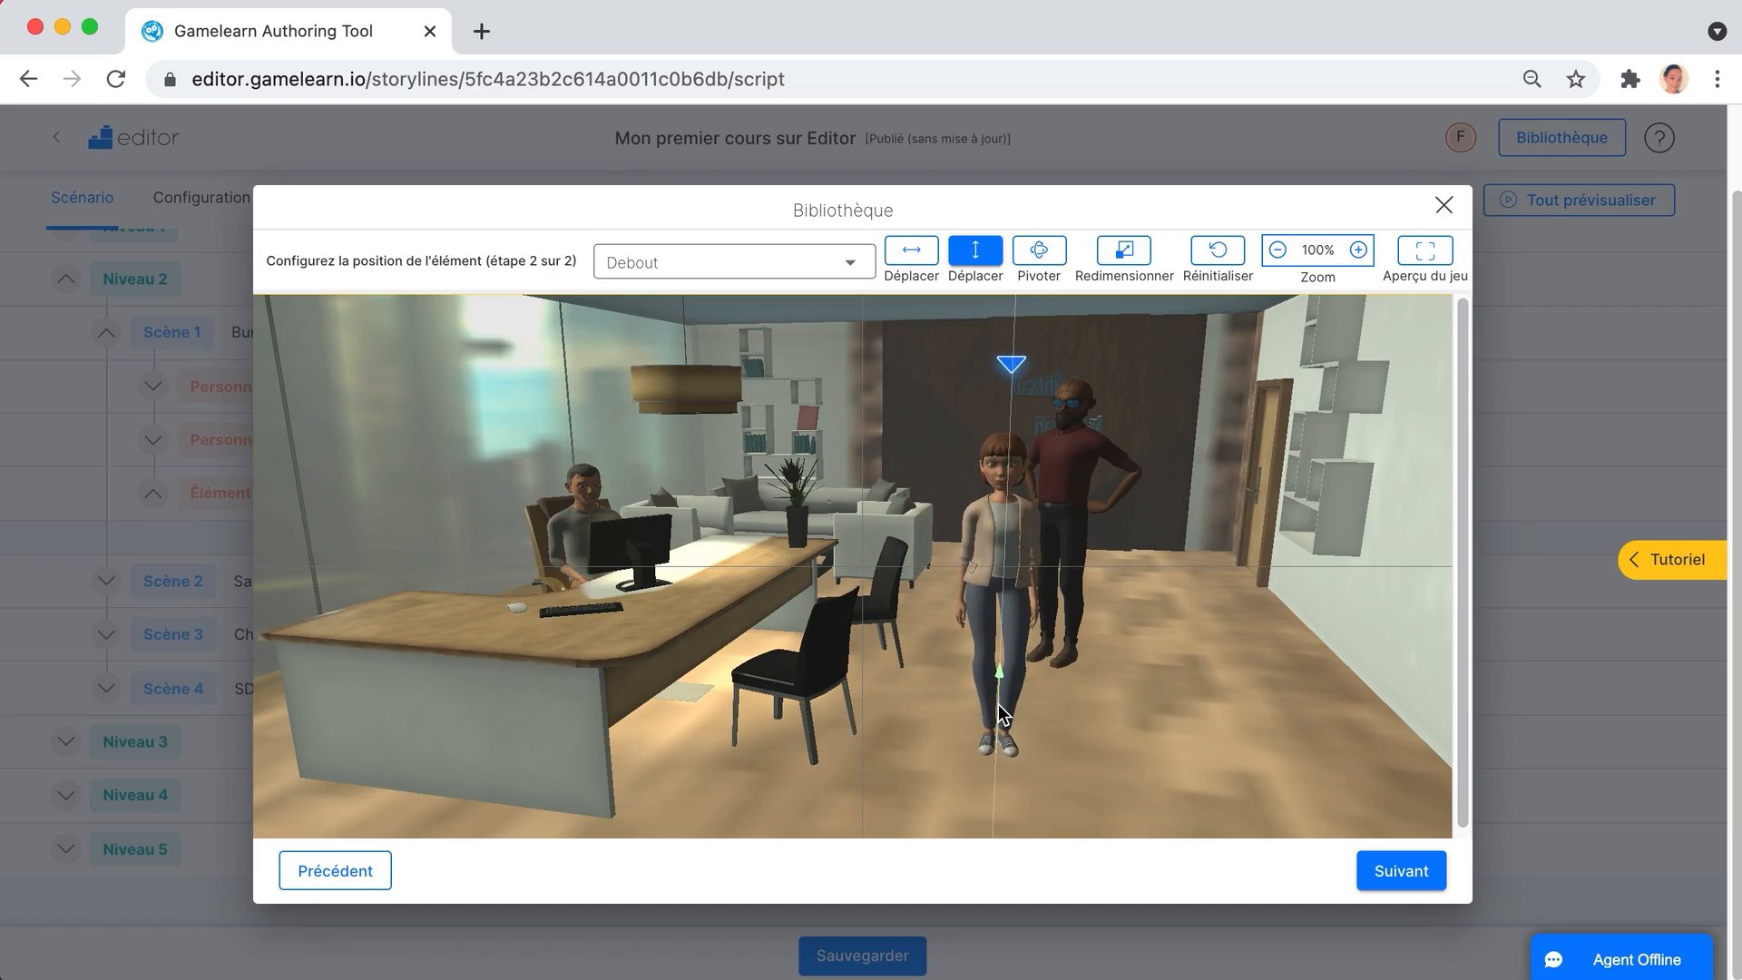
left_click(912, 252)
left_click_drag(1001, 537, 887, 611)
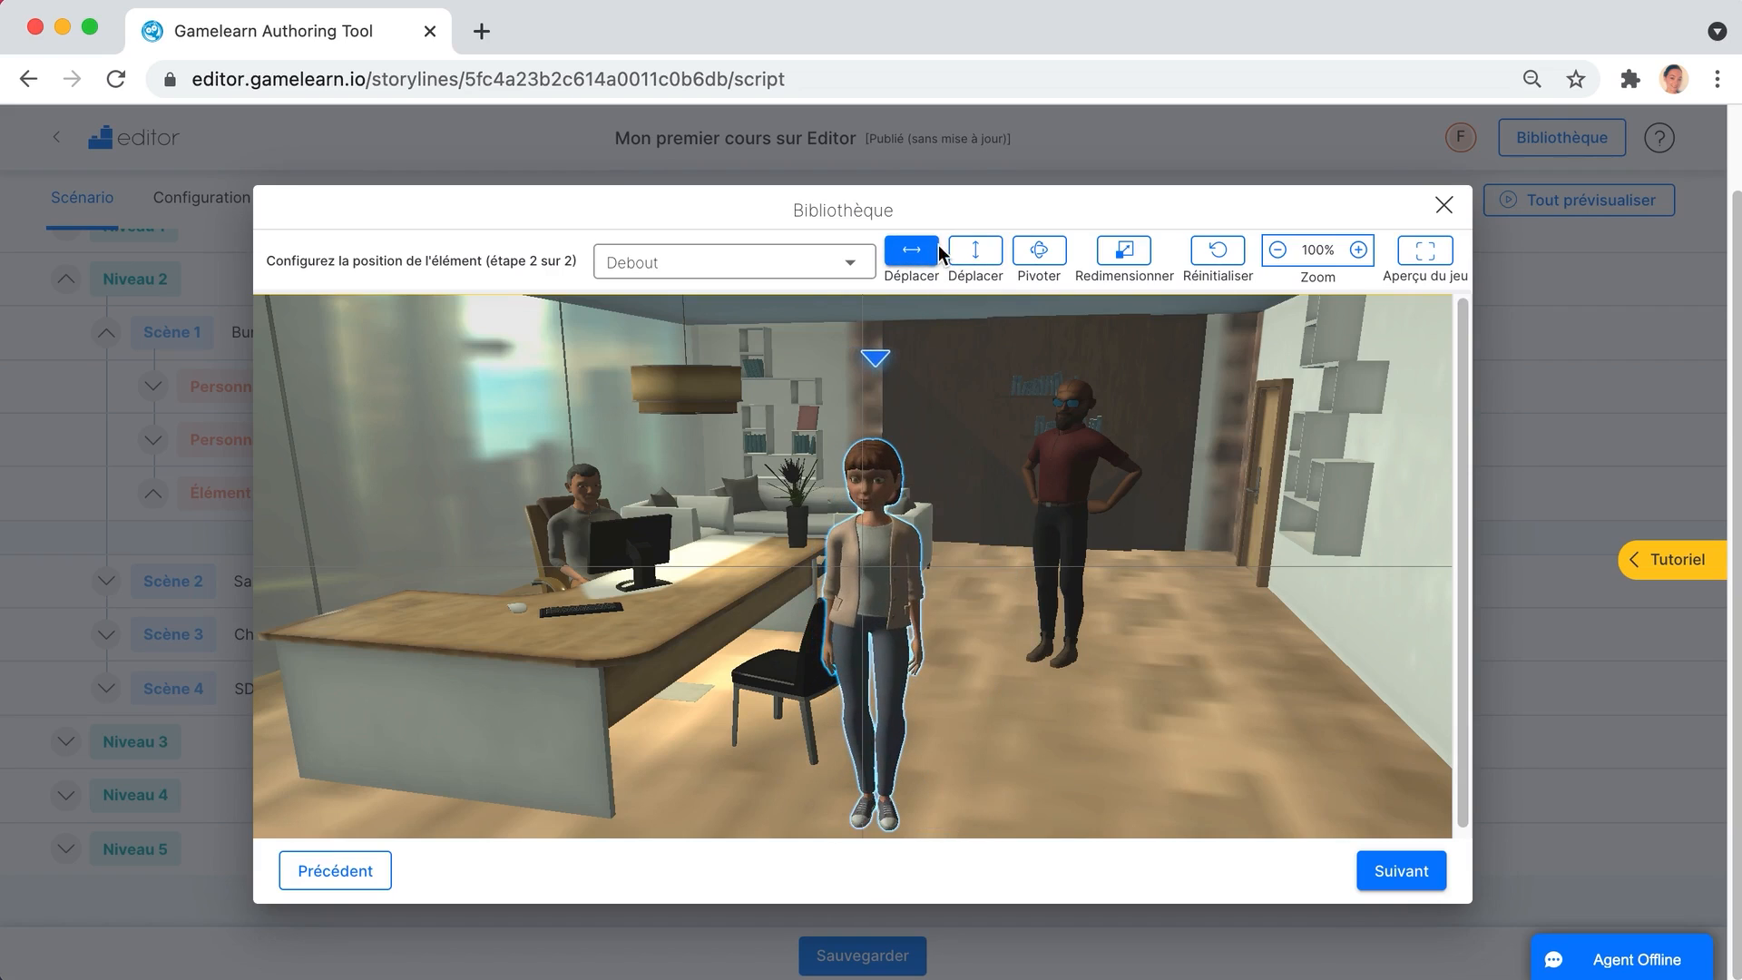
- Rotate the female character so that she faces the desk
left_click(1043, 251)
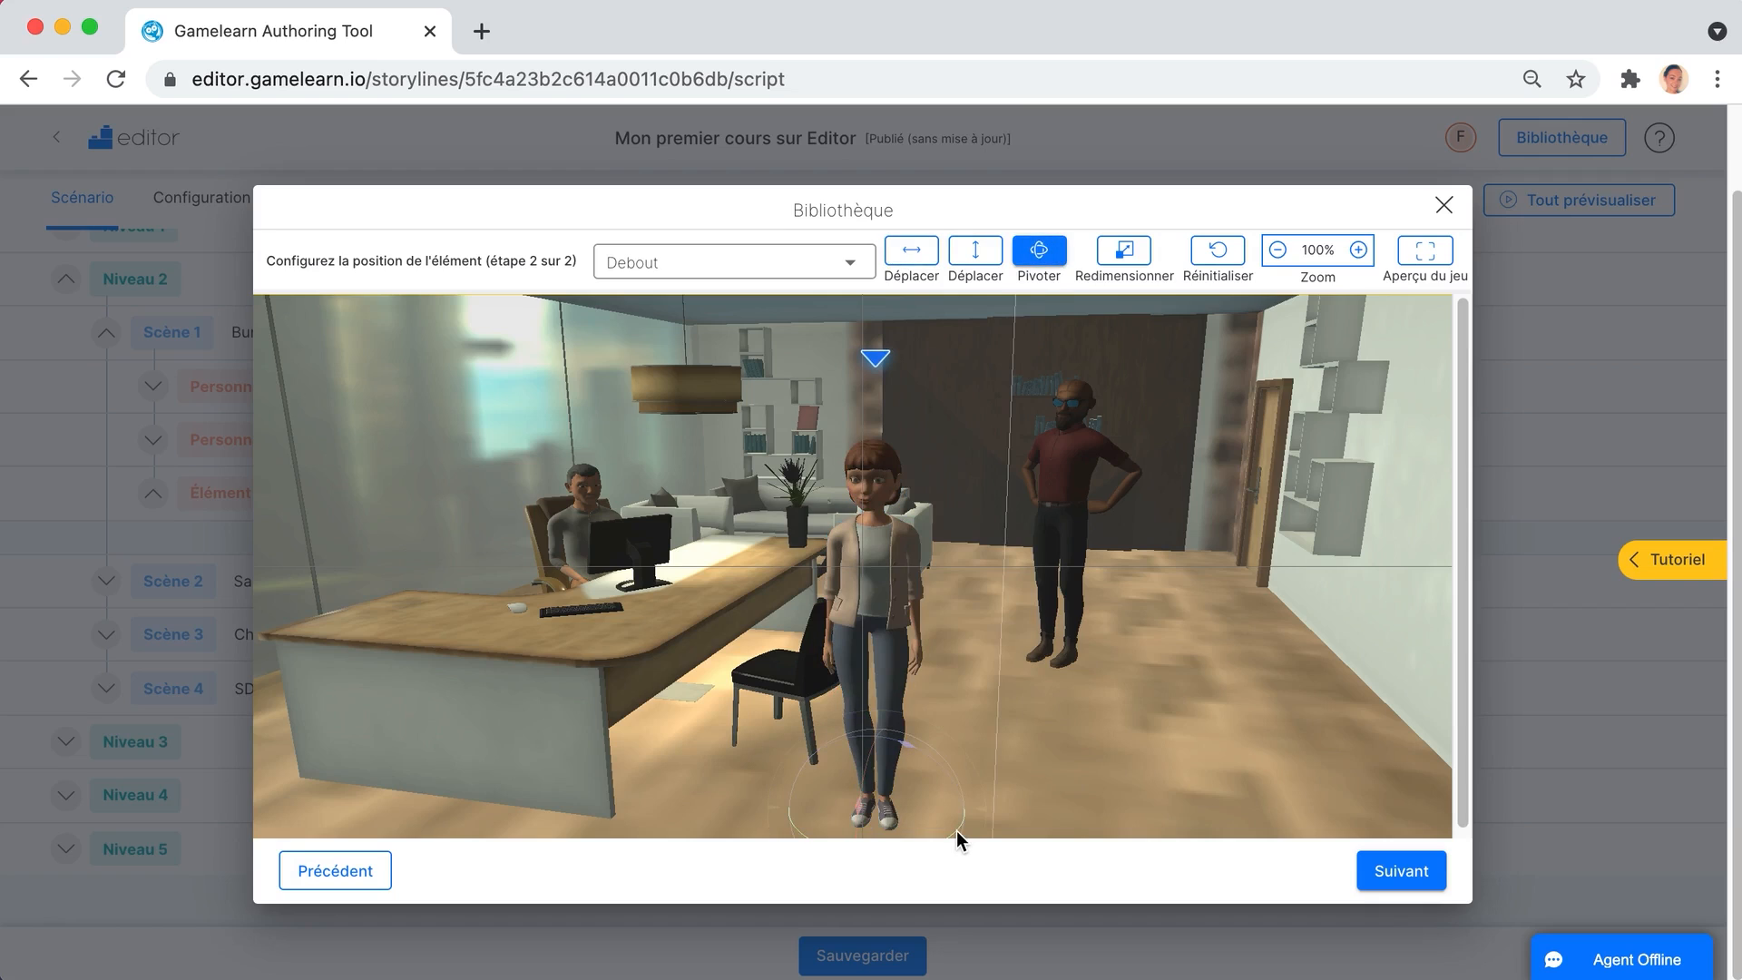
left_click_drag(956, 830, 901, 821)
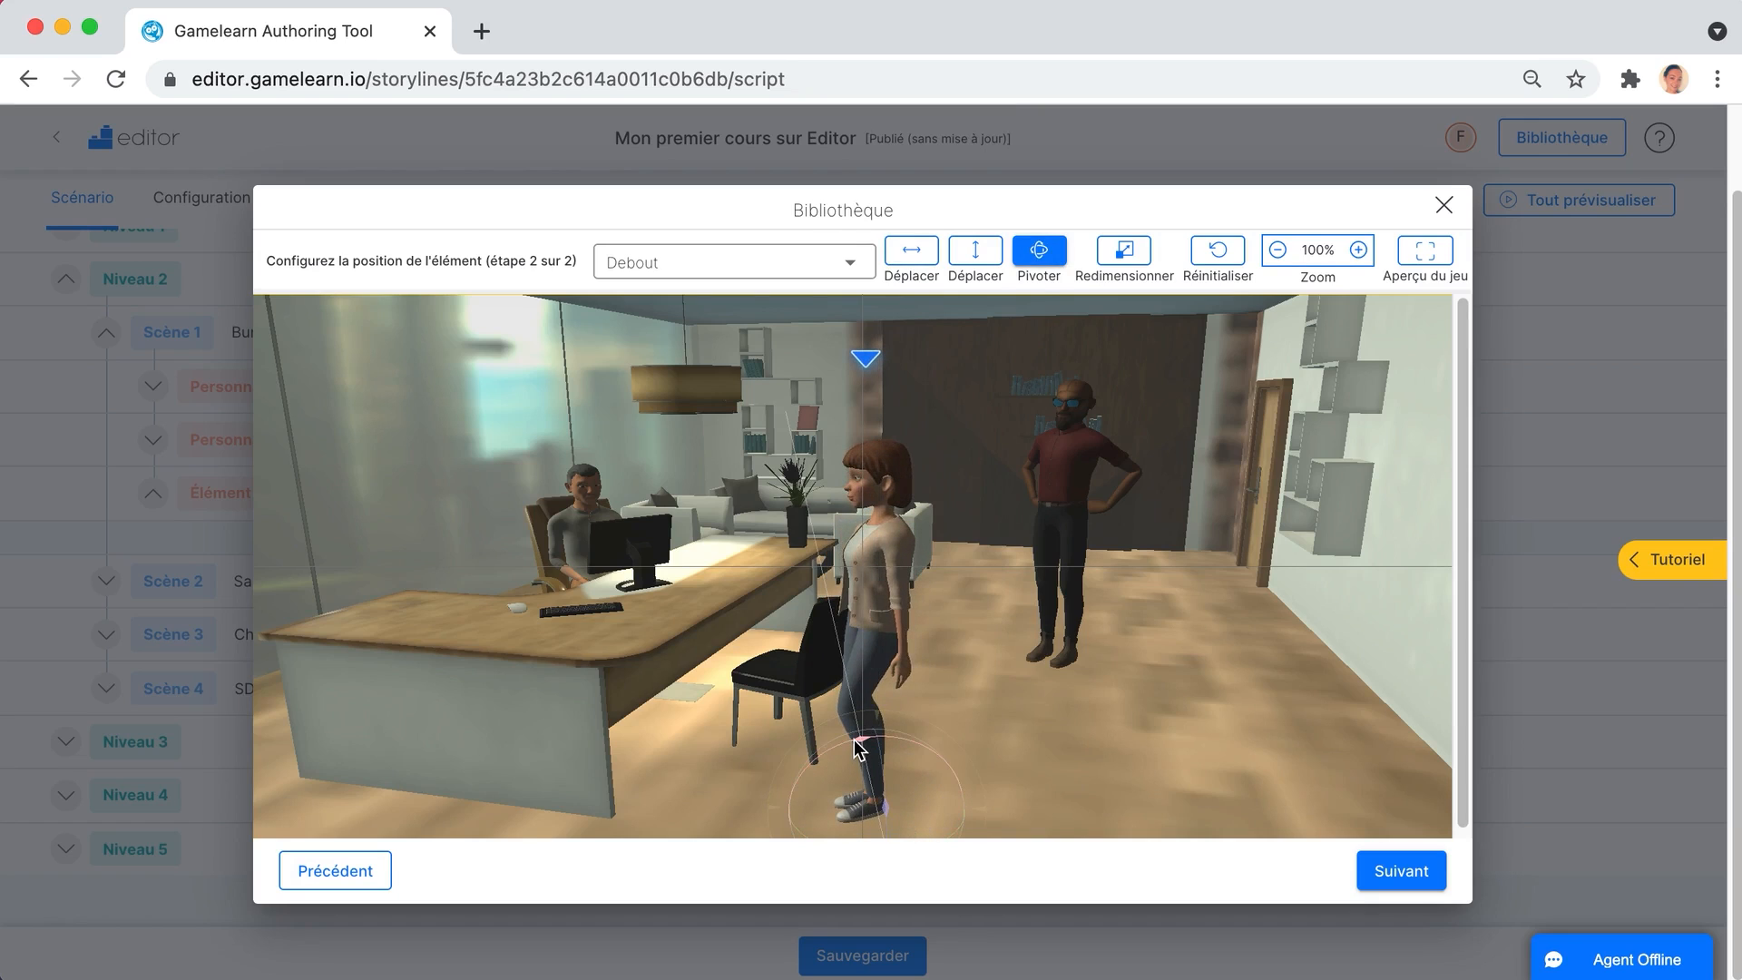
mouse_move(859, 749)
left_mouse_down()
mouse_move(876, 735)
mouse_move(911, 760)
mouse_move(855, 735)
left_mouse_up()
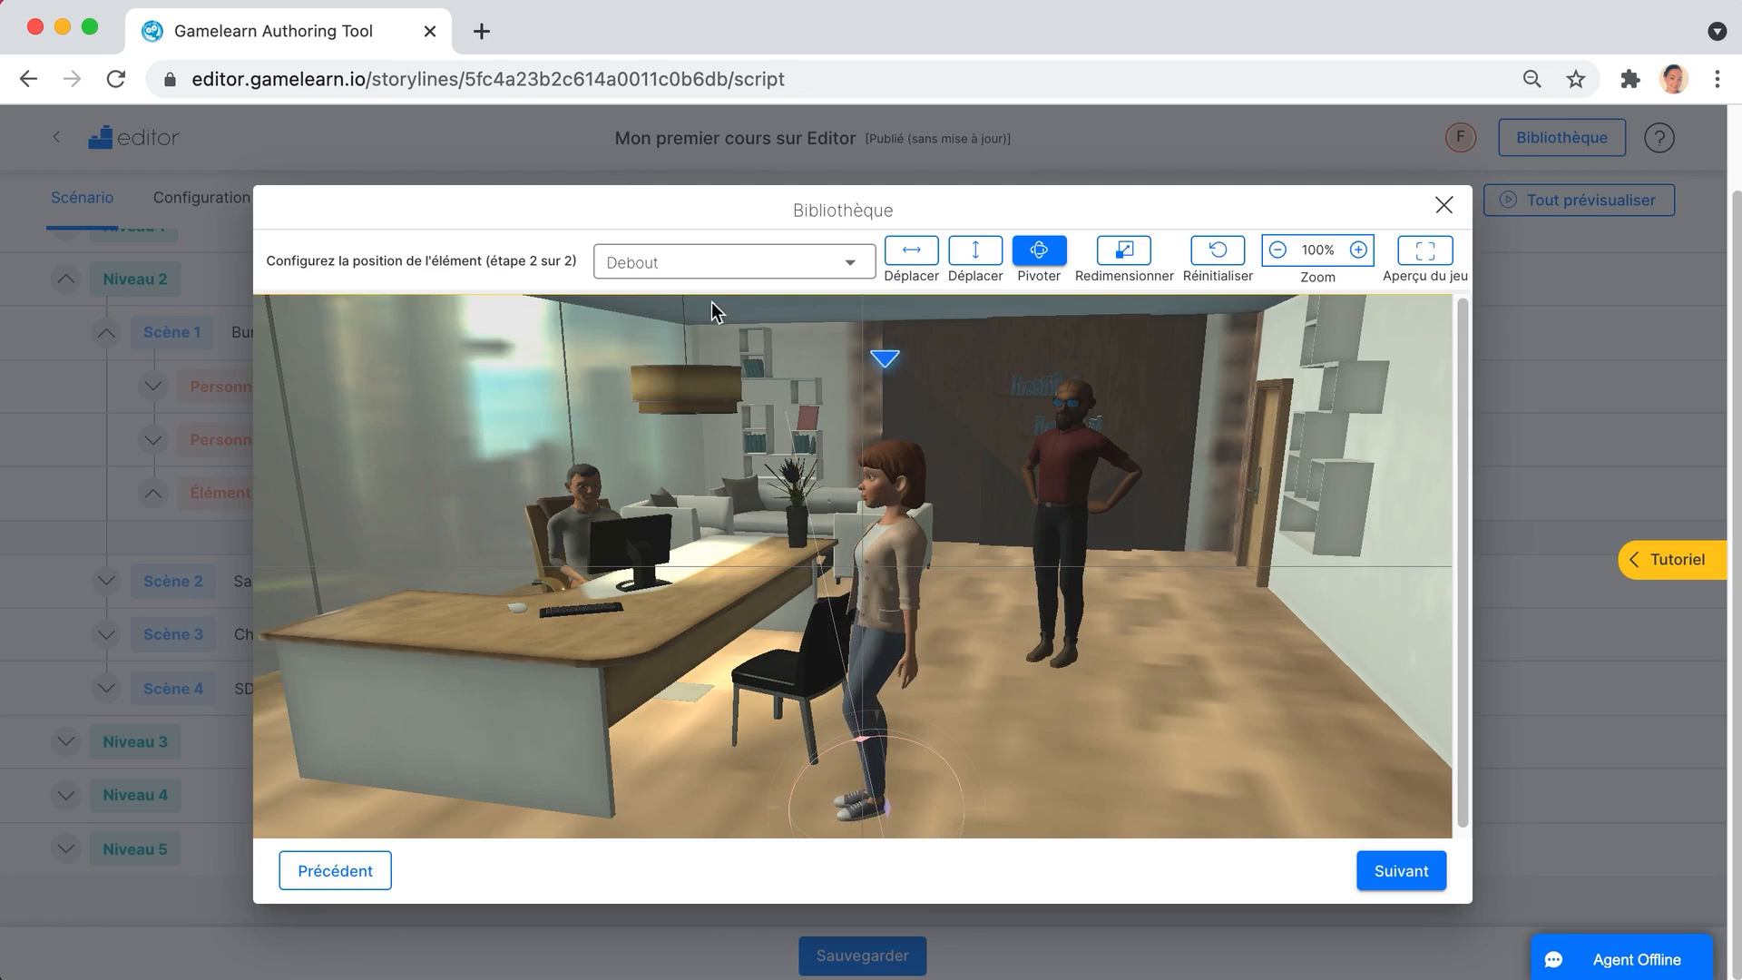
- Set the character's pose to Assis, move her onto the front chair and rotate her slightly toward the man at the desk
left_click(661, 257)
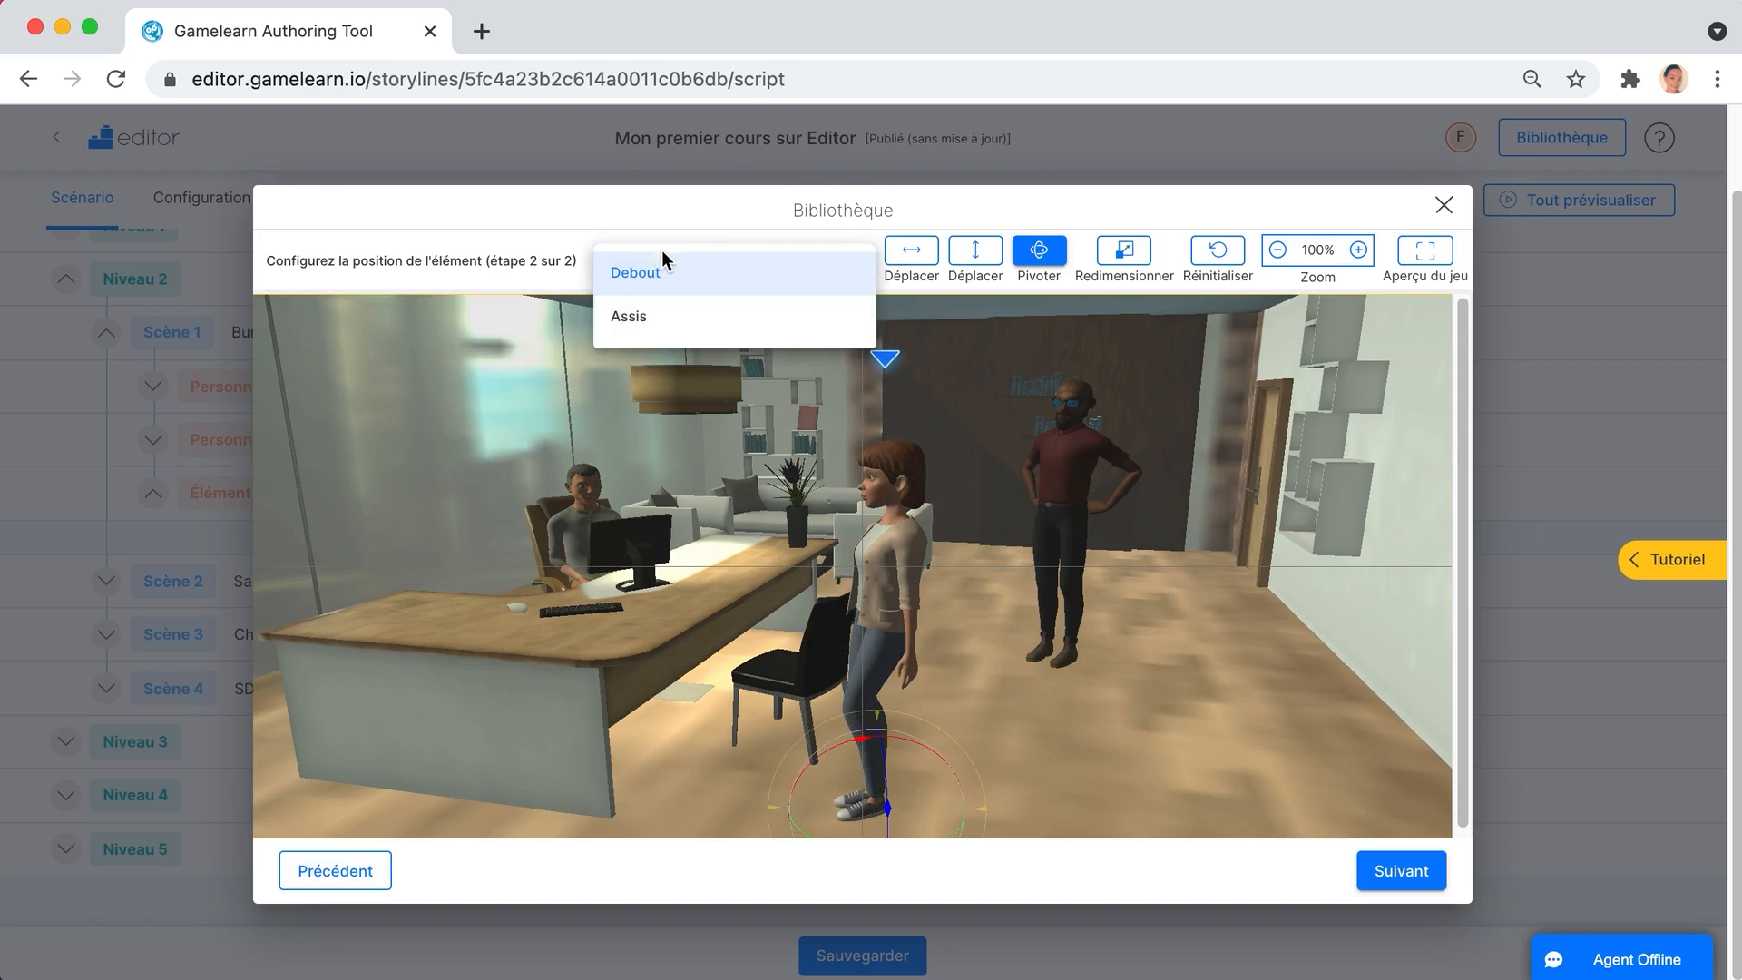
left_click(656, 319)
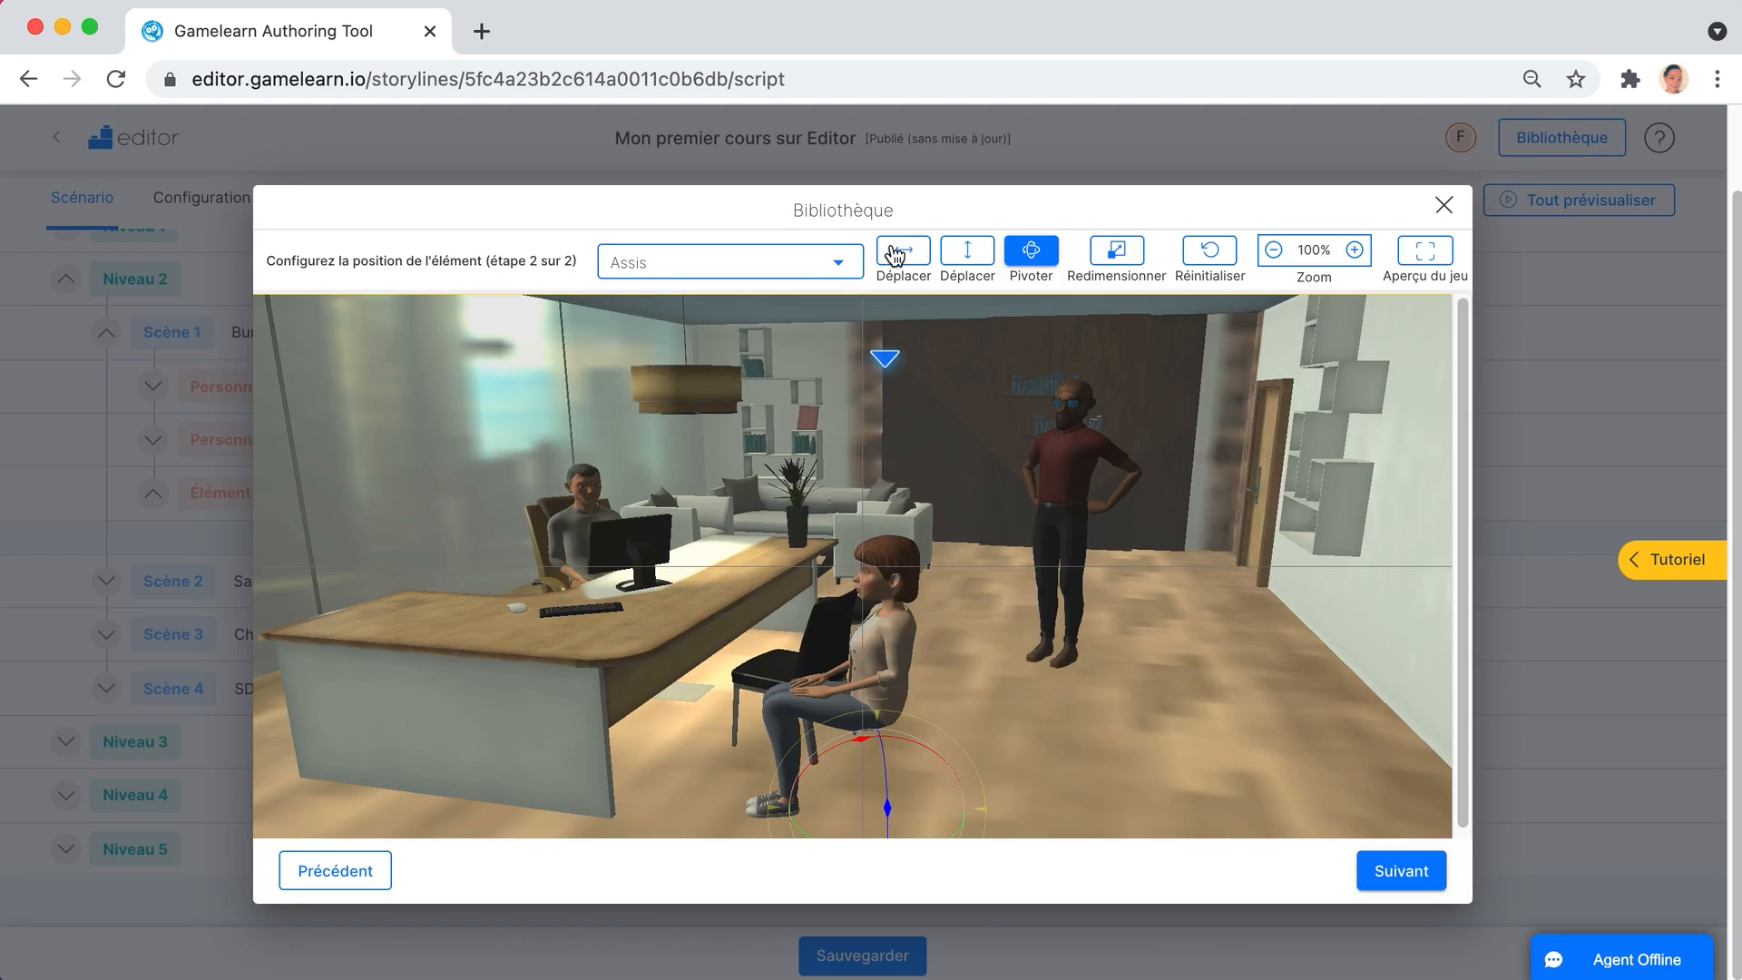
left_click(903, 250)
left_click_drag(865, 692, 779, 628)
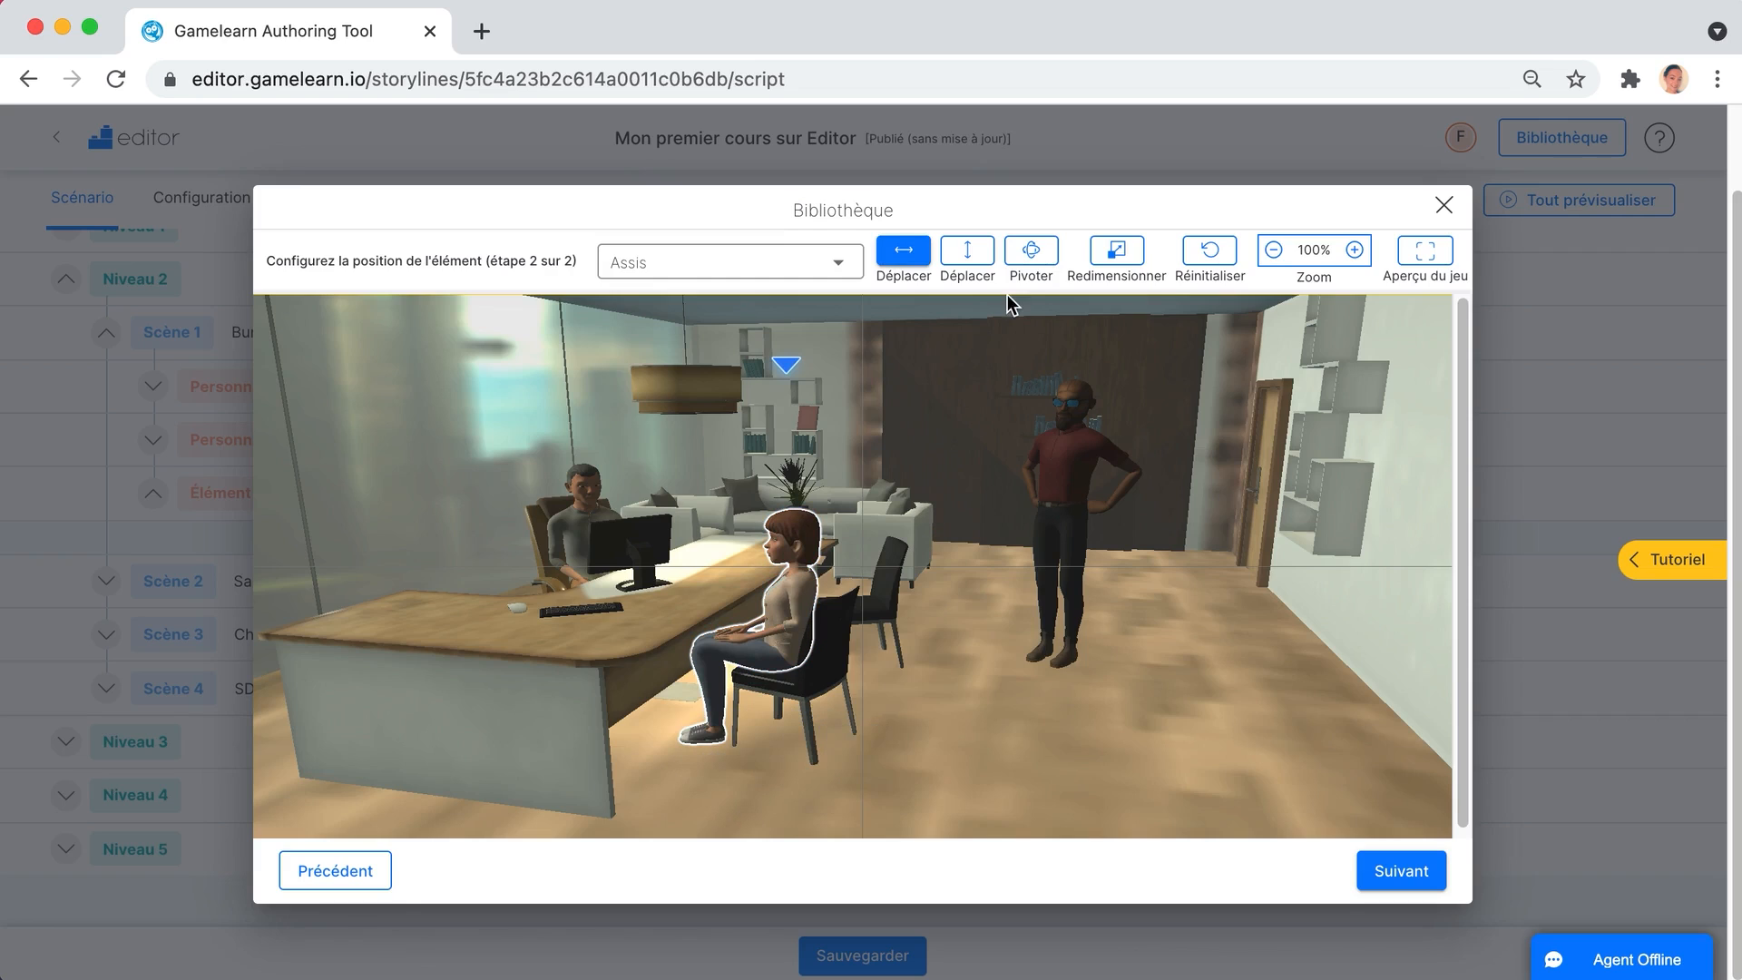
left_click(1024, 265)
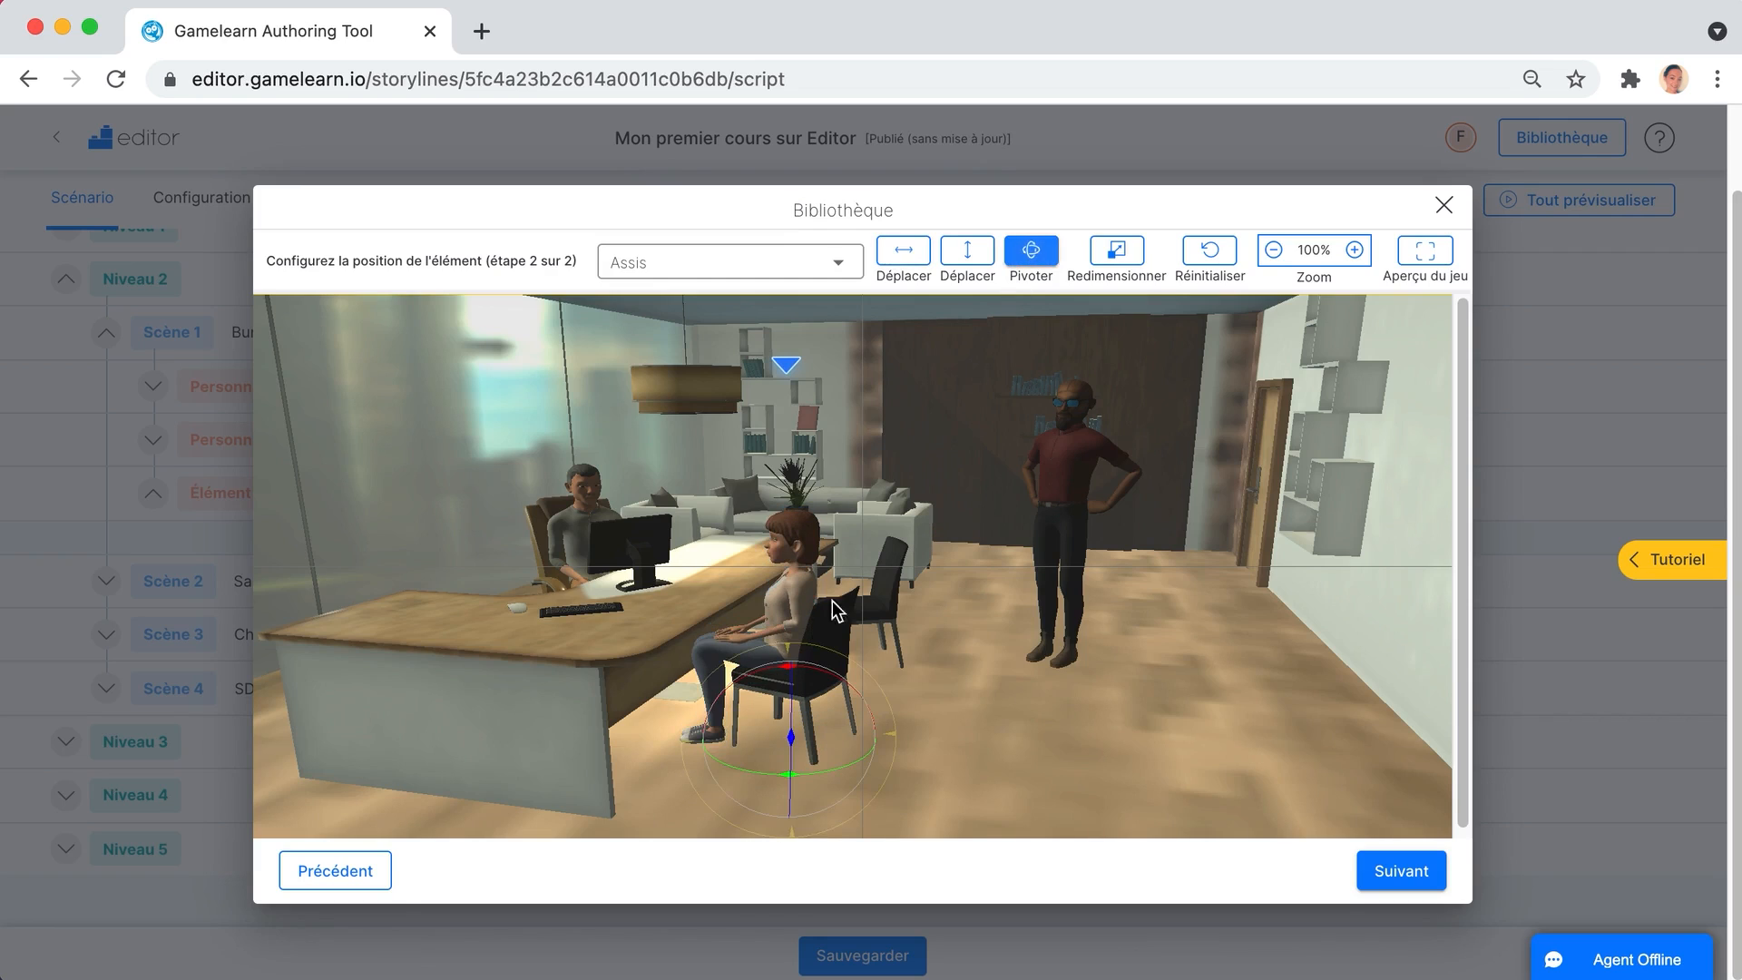
left_click_drag(745, 772, 733, 780)
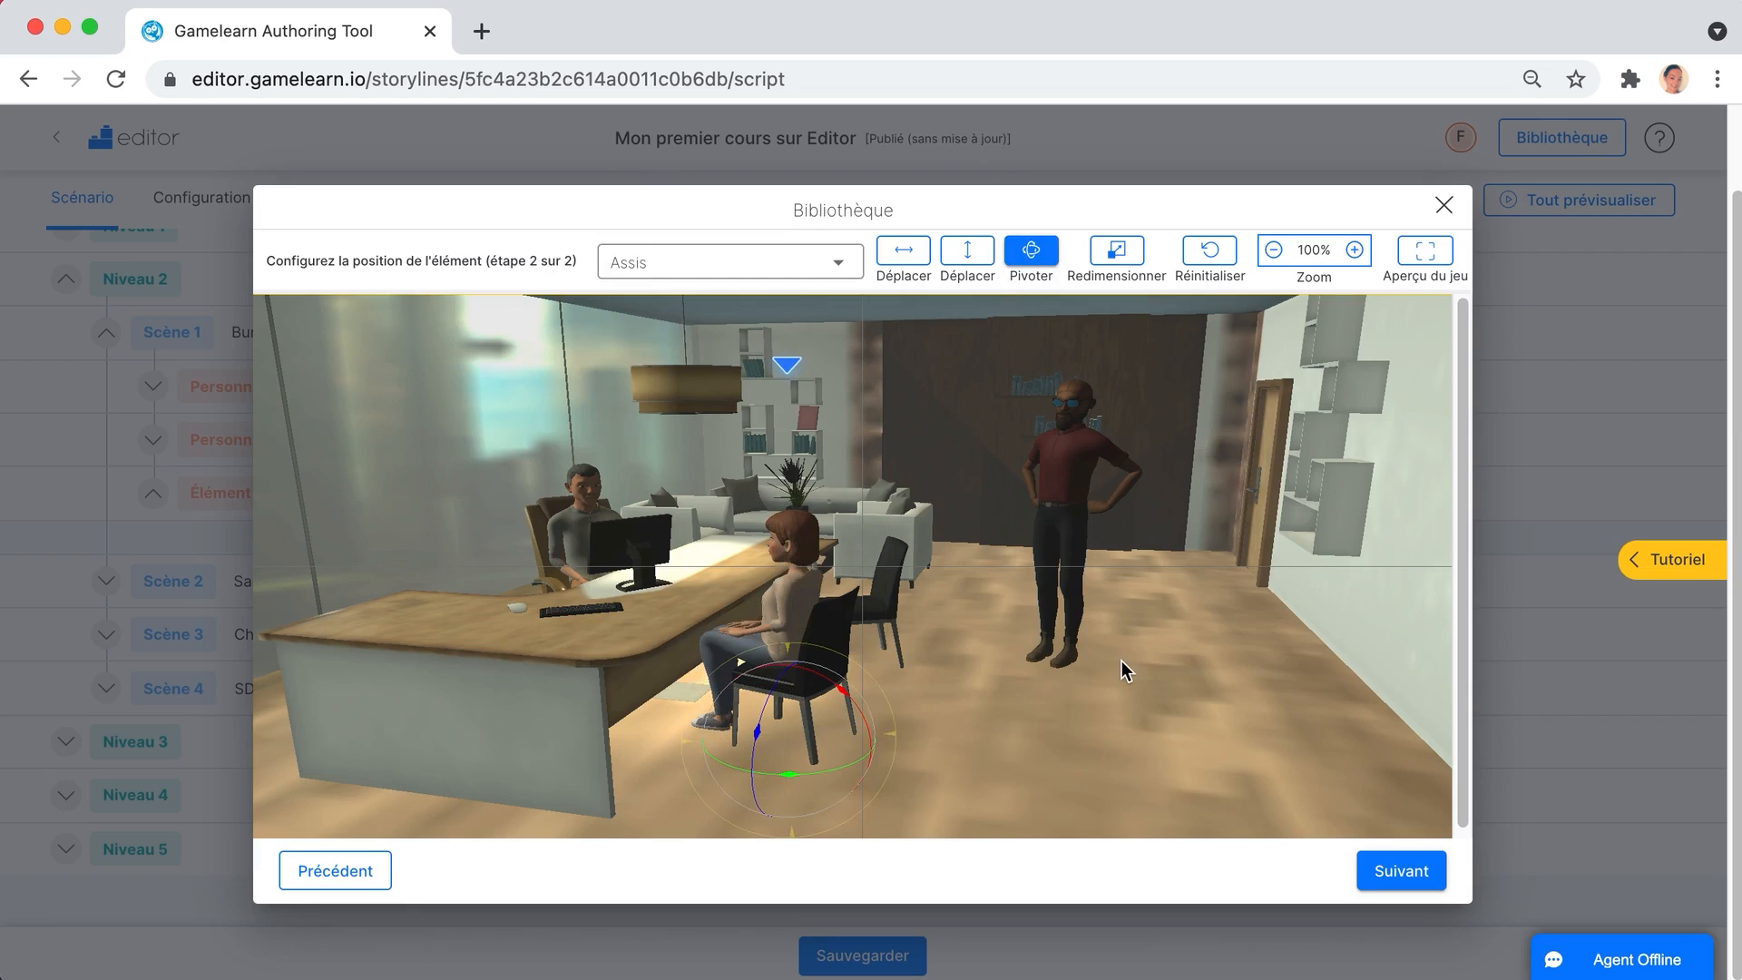
- Name the seated character Marta, save her with the initial state Actif and Visible, and collapse her element
left_click(1399, 869)
left_click(821, 510)
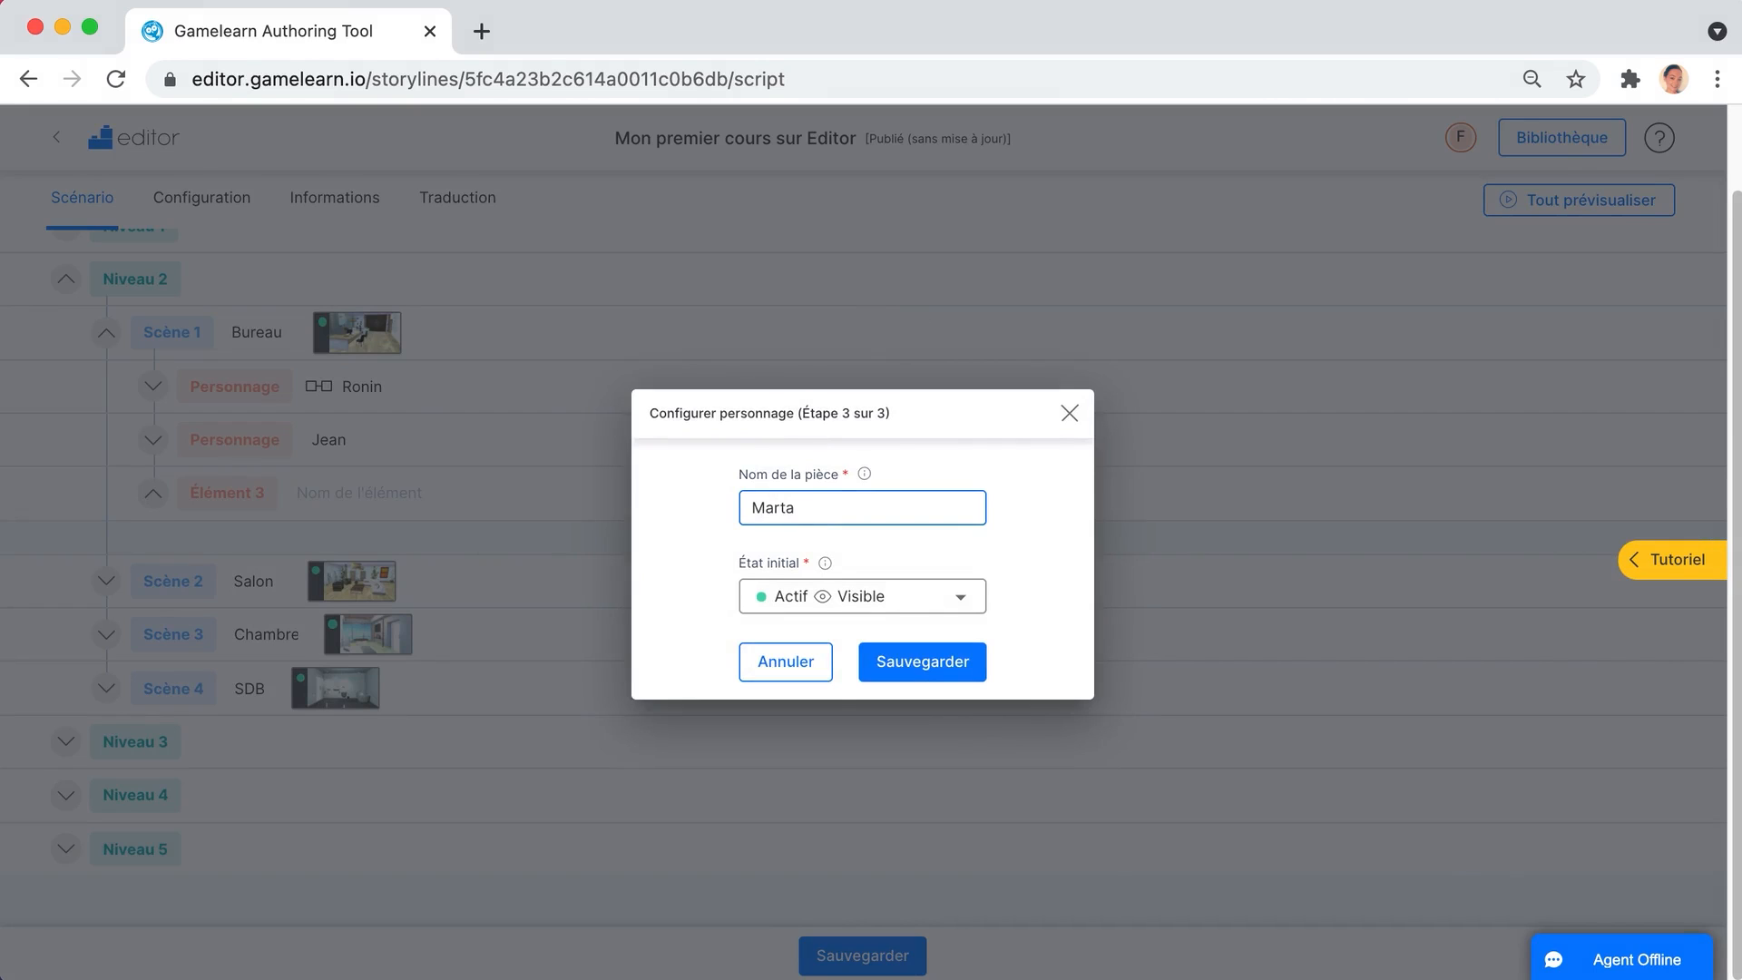
left_click(957, 671)
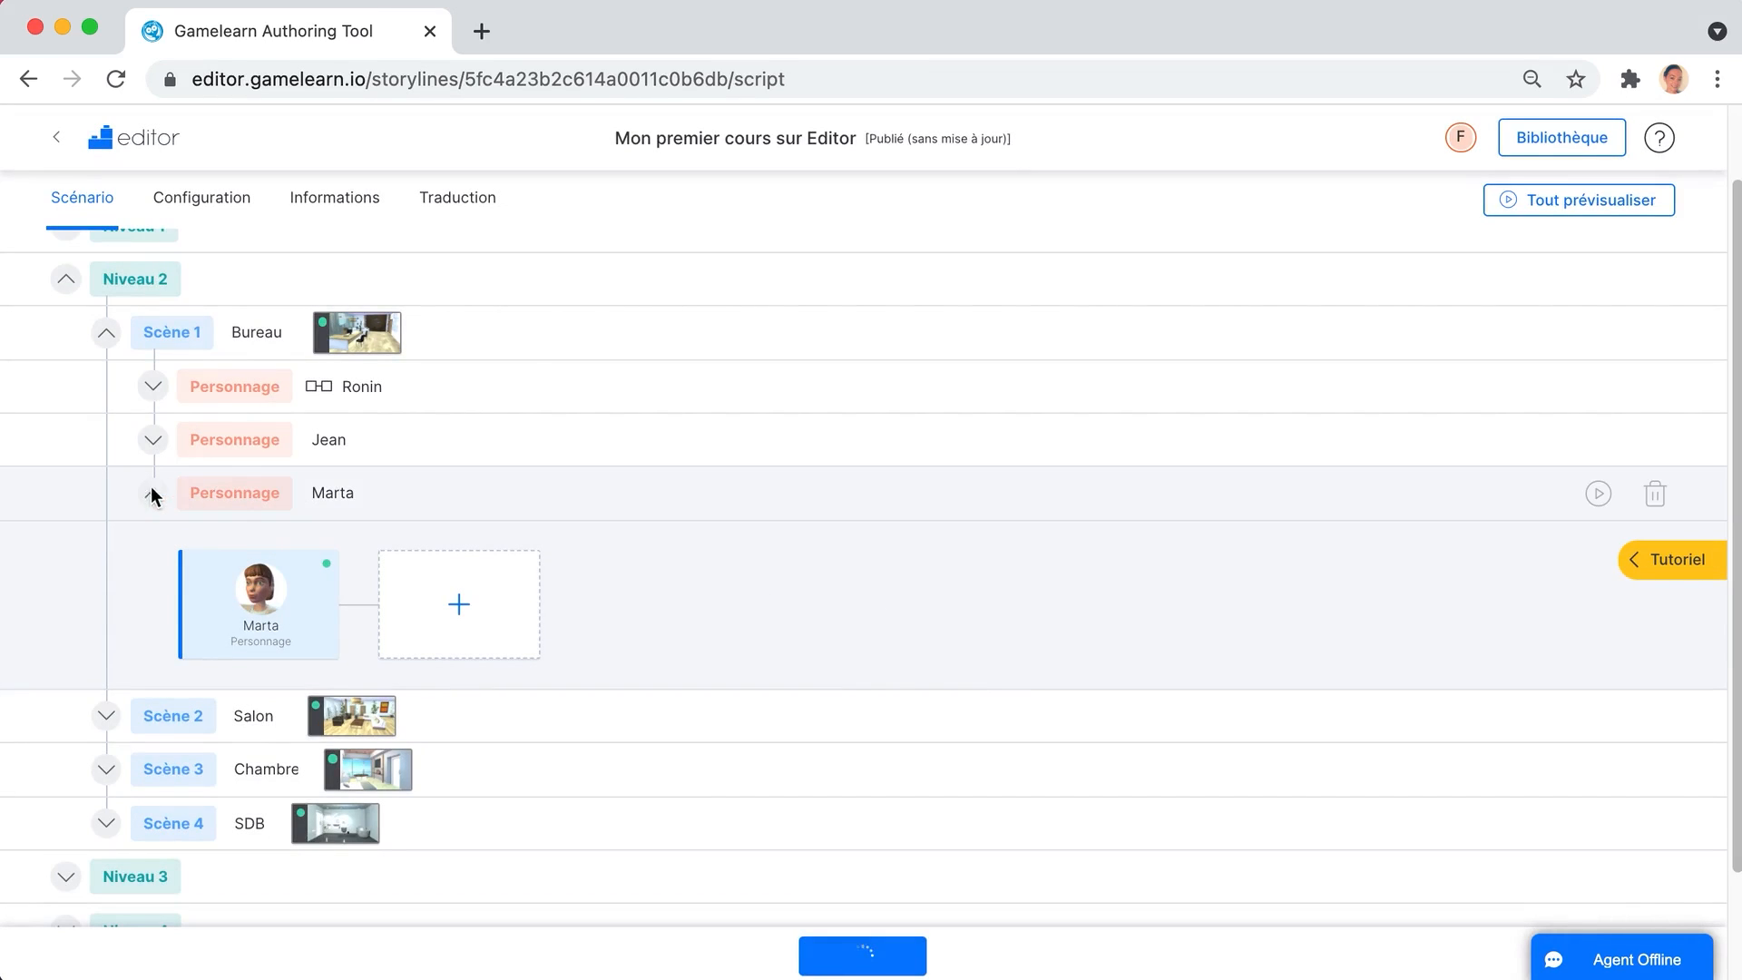
left_click(153, 492)
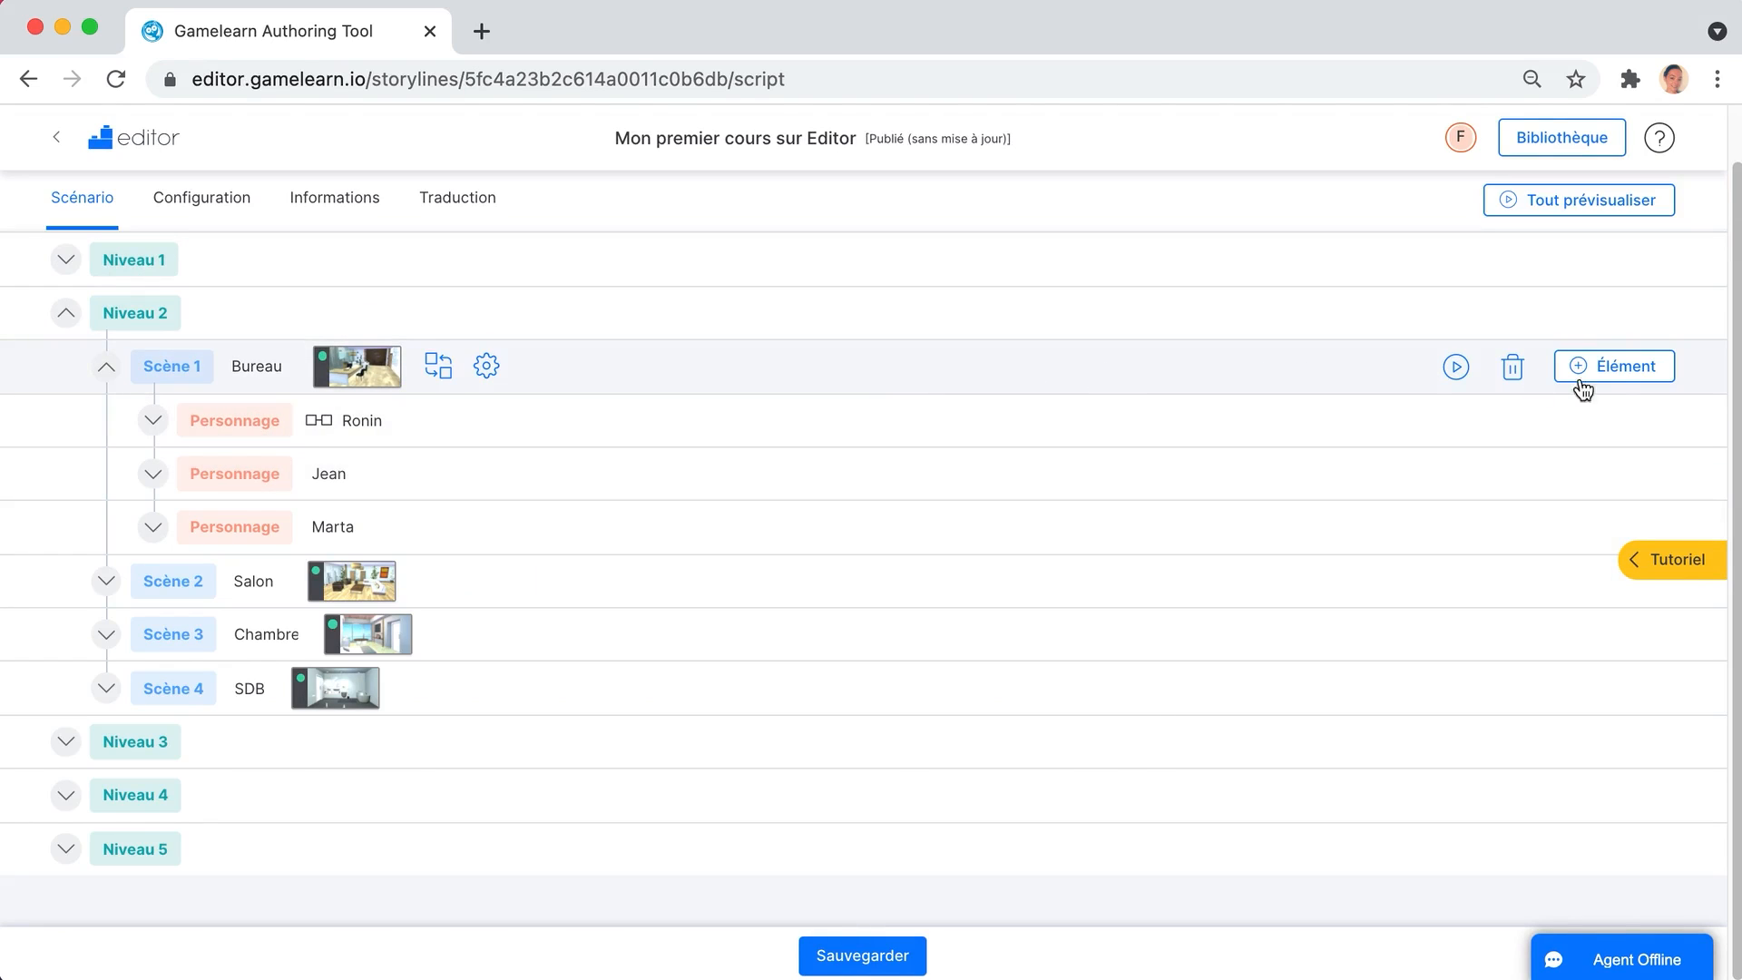
- Start adding an Objet element to the Bureau scene and search the object library for "book"
left_click(1624, 368)
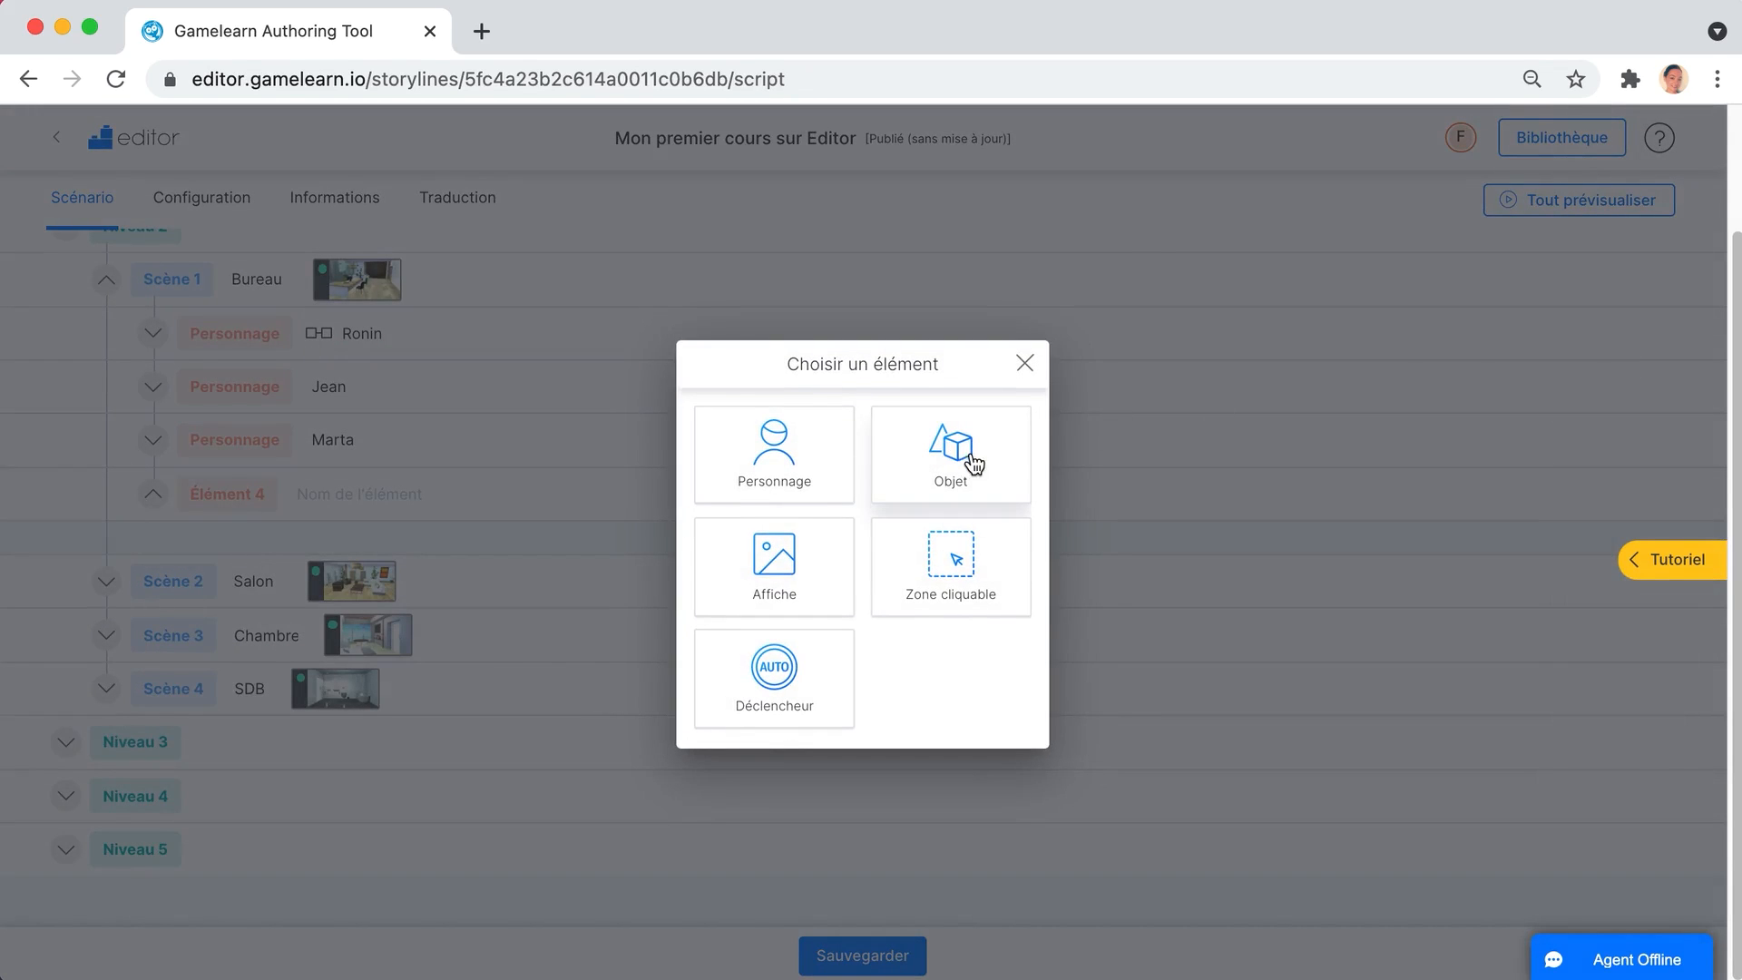
left_click(962, 458)
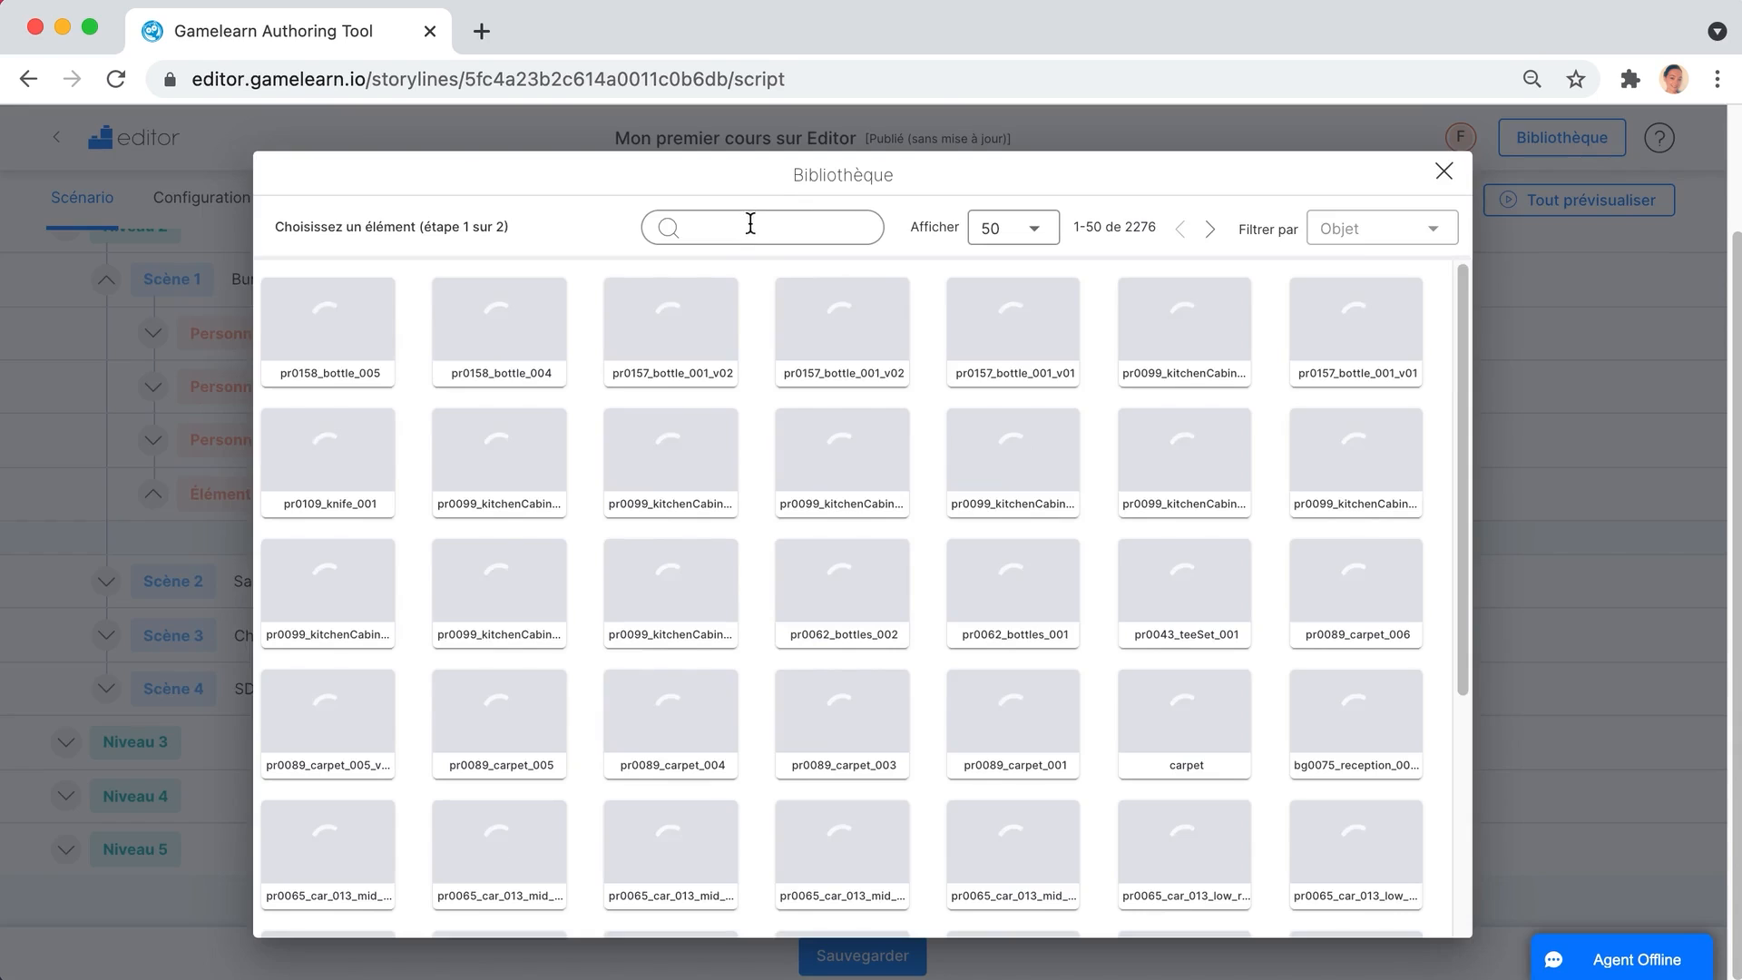
left_click(745, 228)
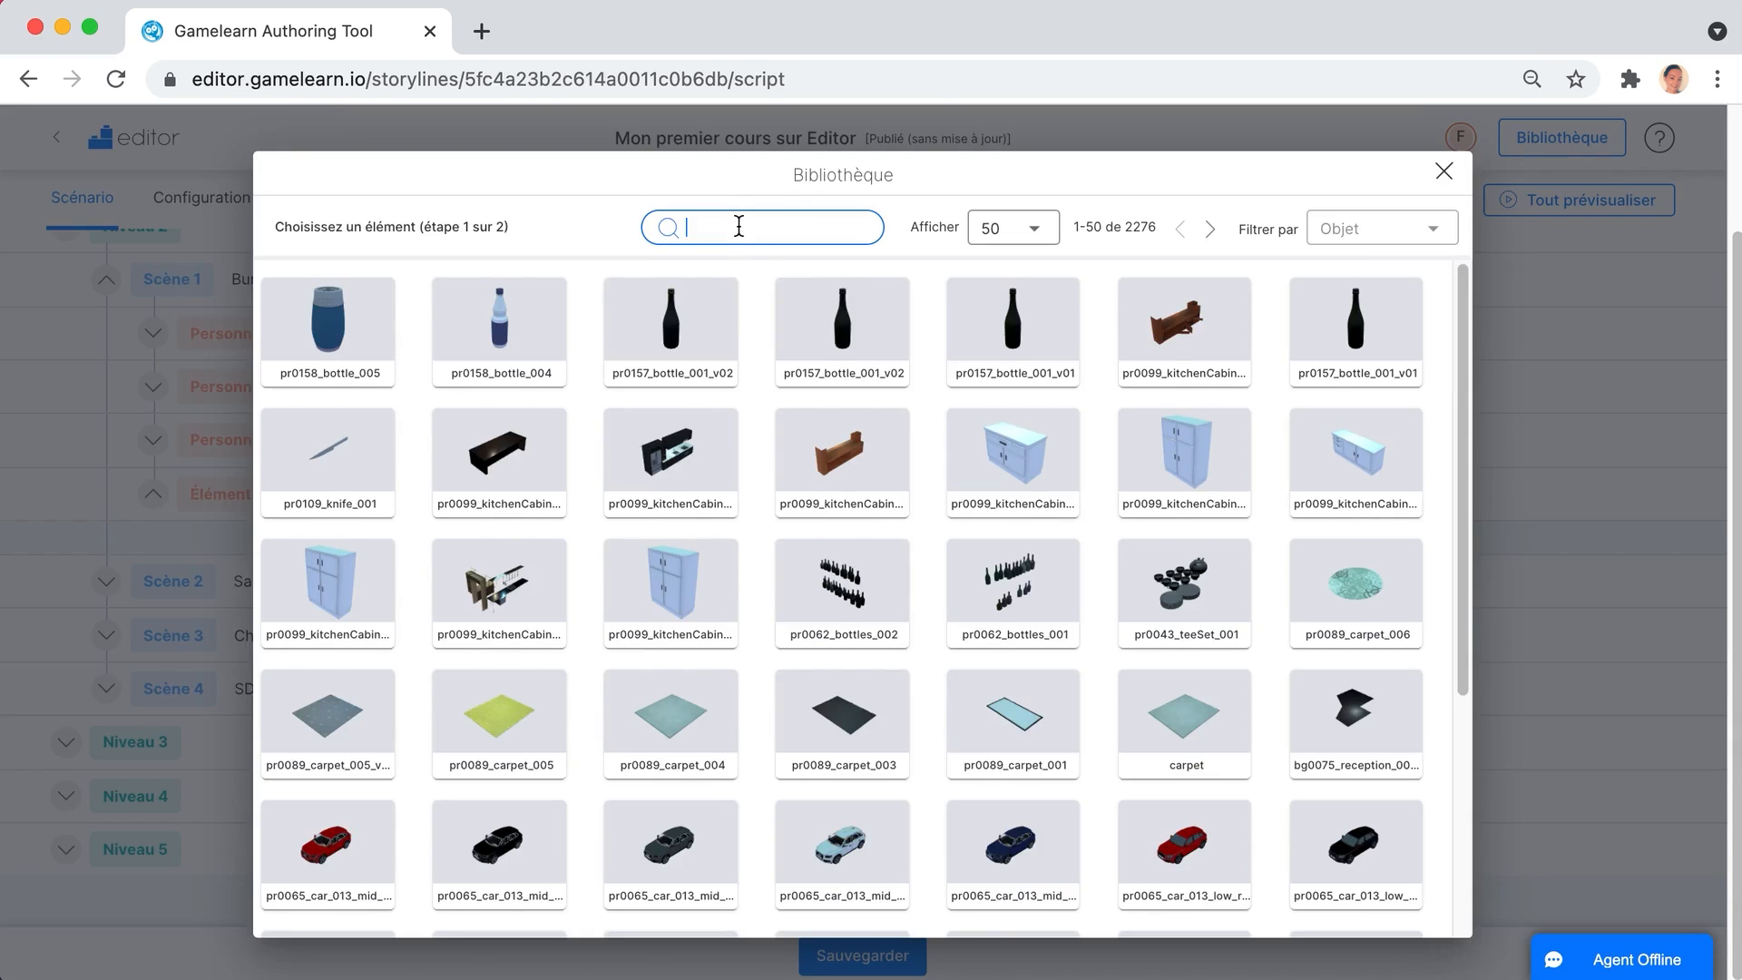
type("b")
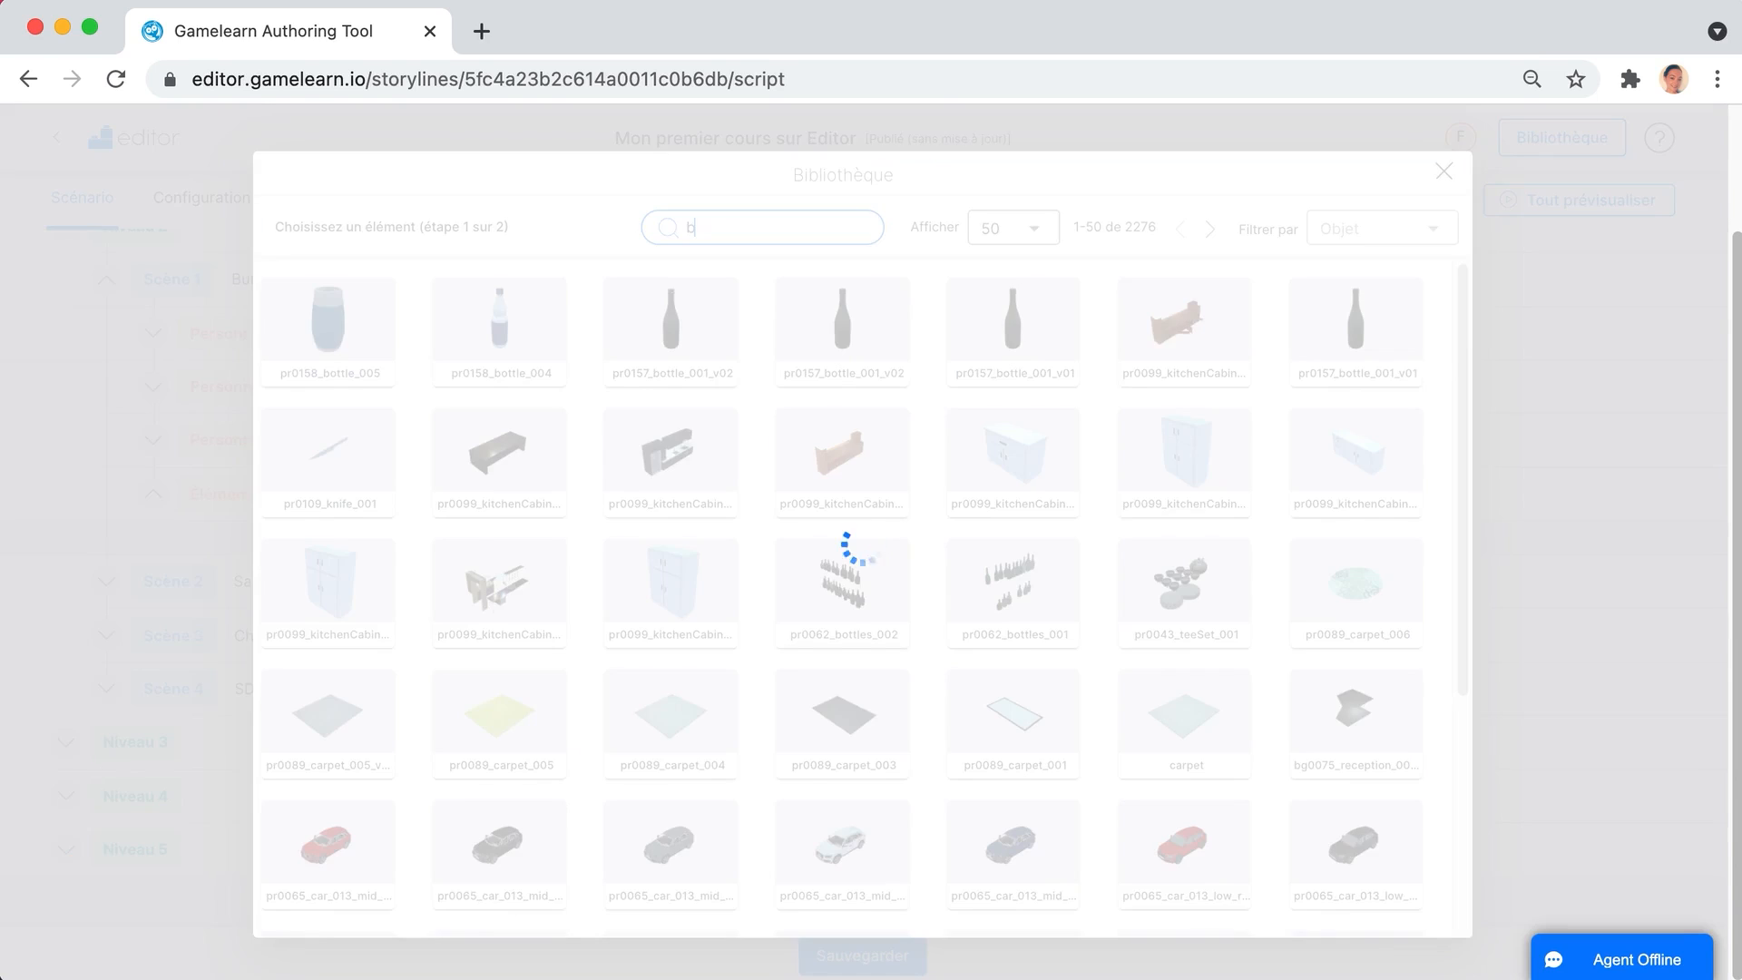
type("ook")
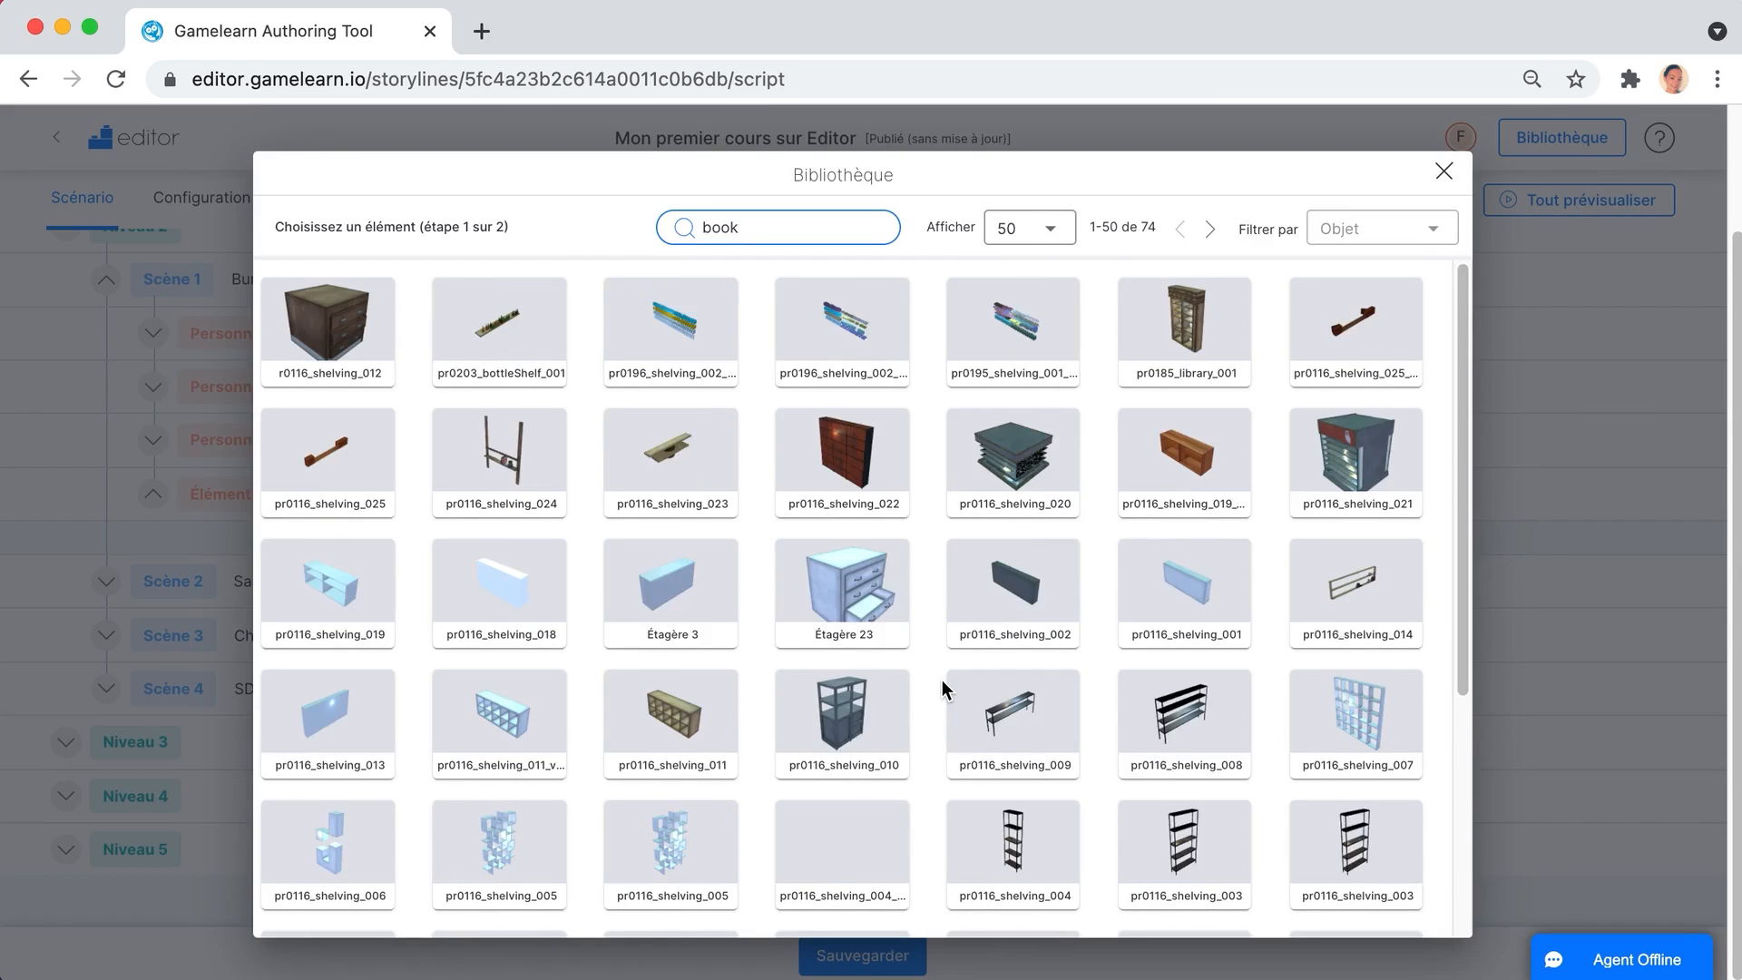
- Choose the yellow object named "book" from the library and continue to its placement in the scene
scroll(941, 678, "down", 5)
left_click(1039, 758)
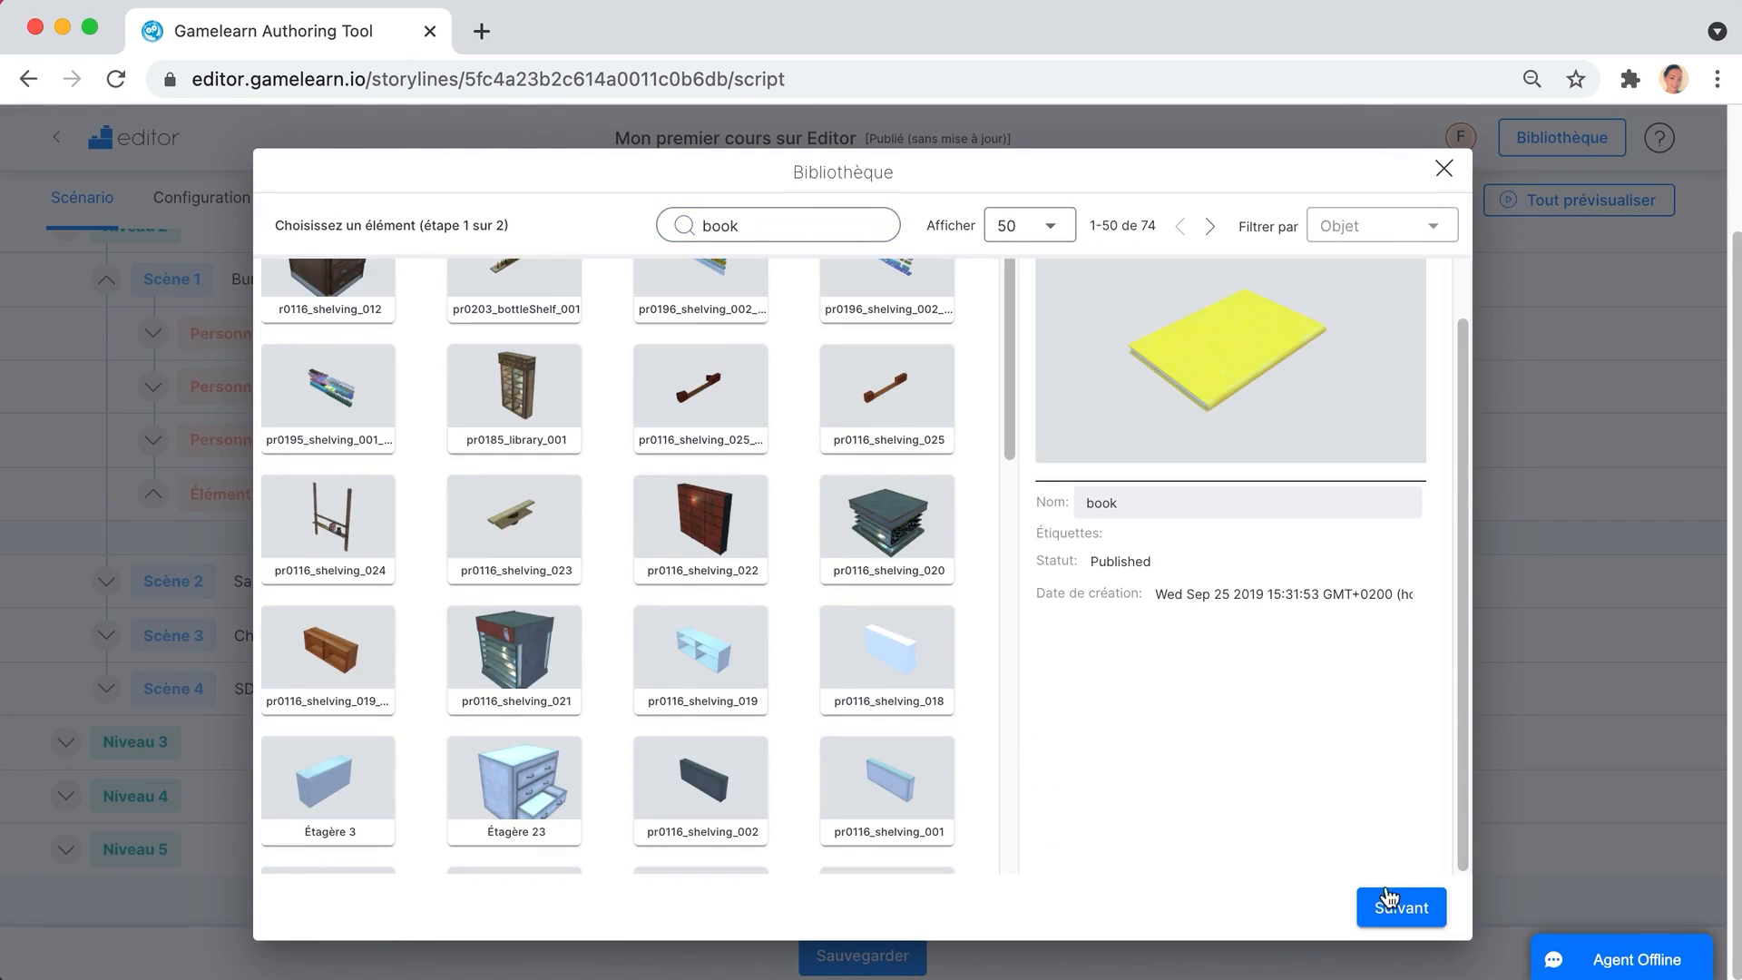
left_click(1390, 900)
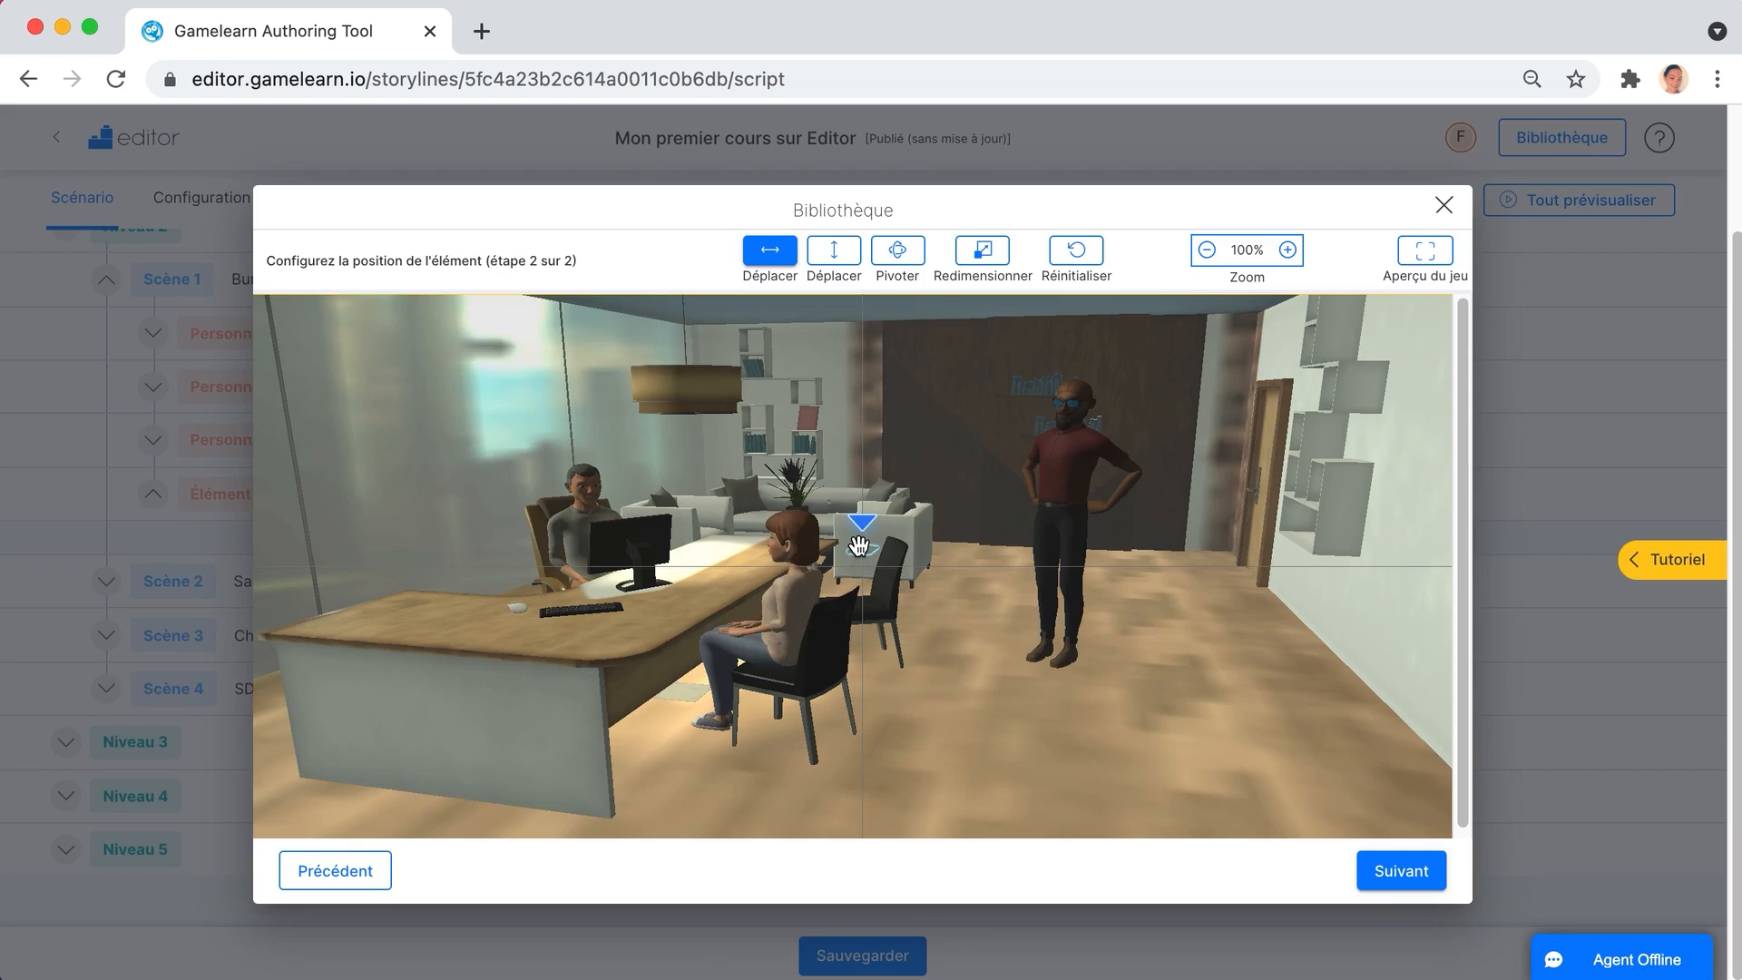
- Move the yellow book toward the desk's front corner and raise it to the height of the desktop
mouse_move(859, 545)
left_mouse_down()
mouse_move(839, 600)
mouse_move(626, 786)
left_mouse_up()
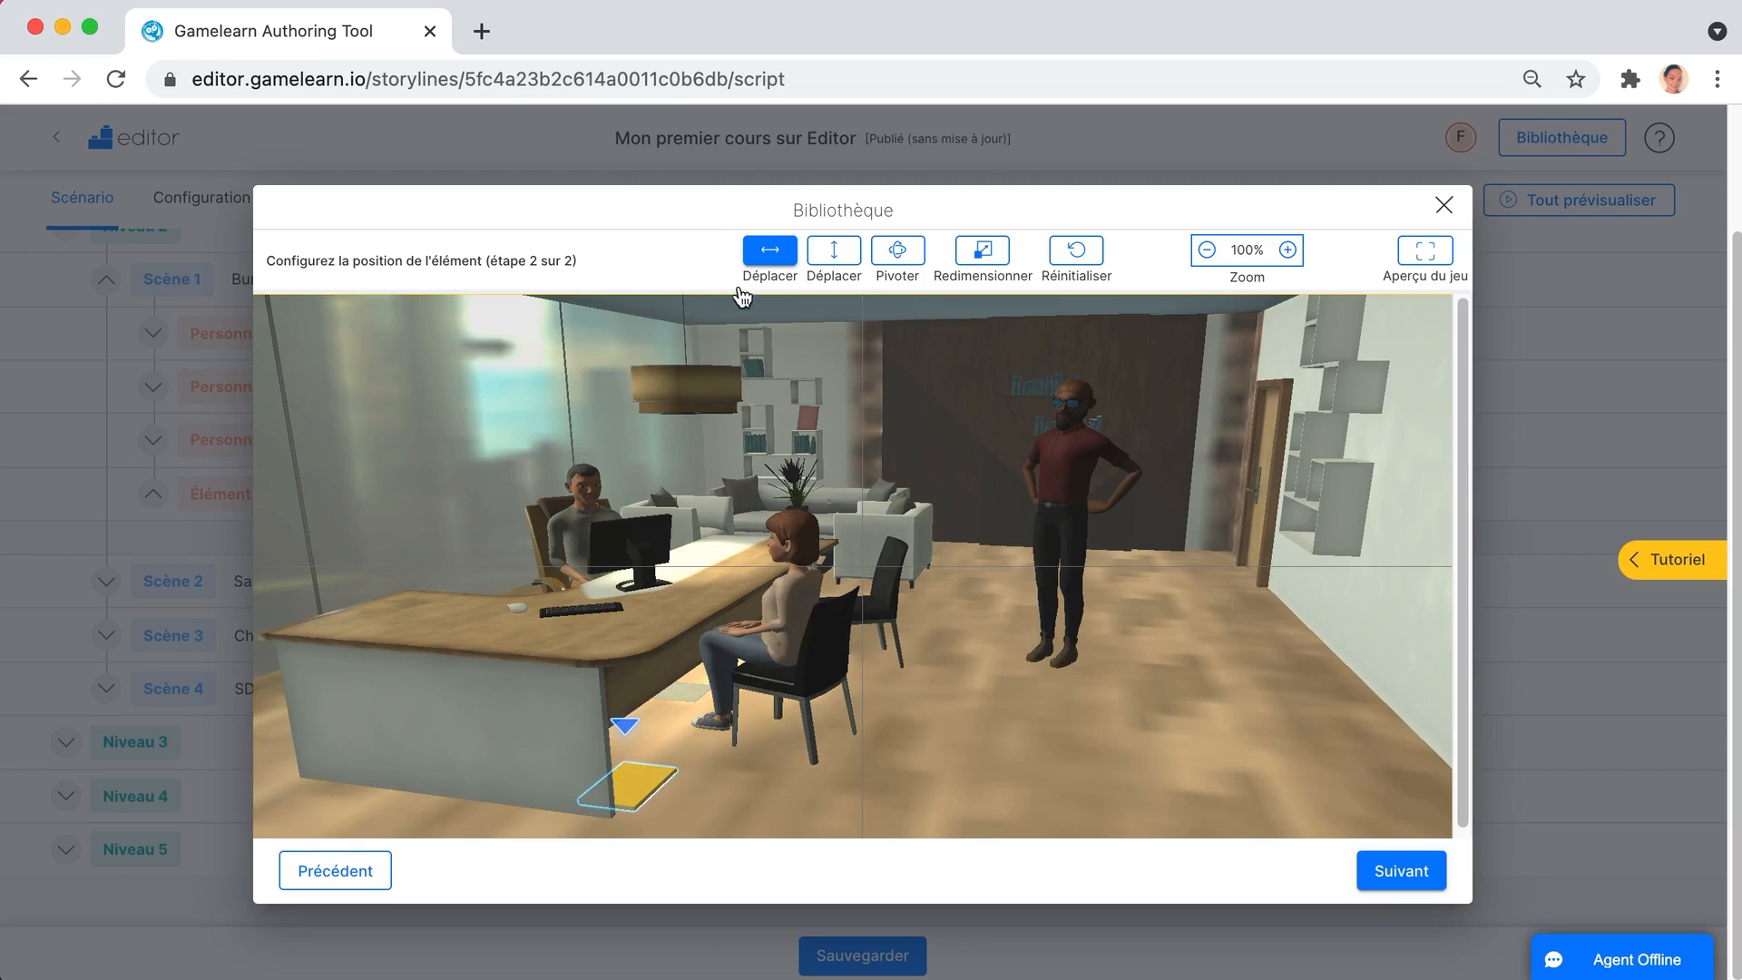
left_click(837, 259)
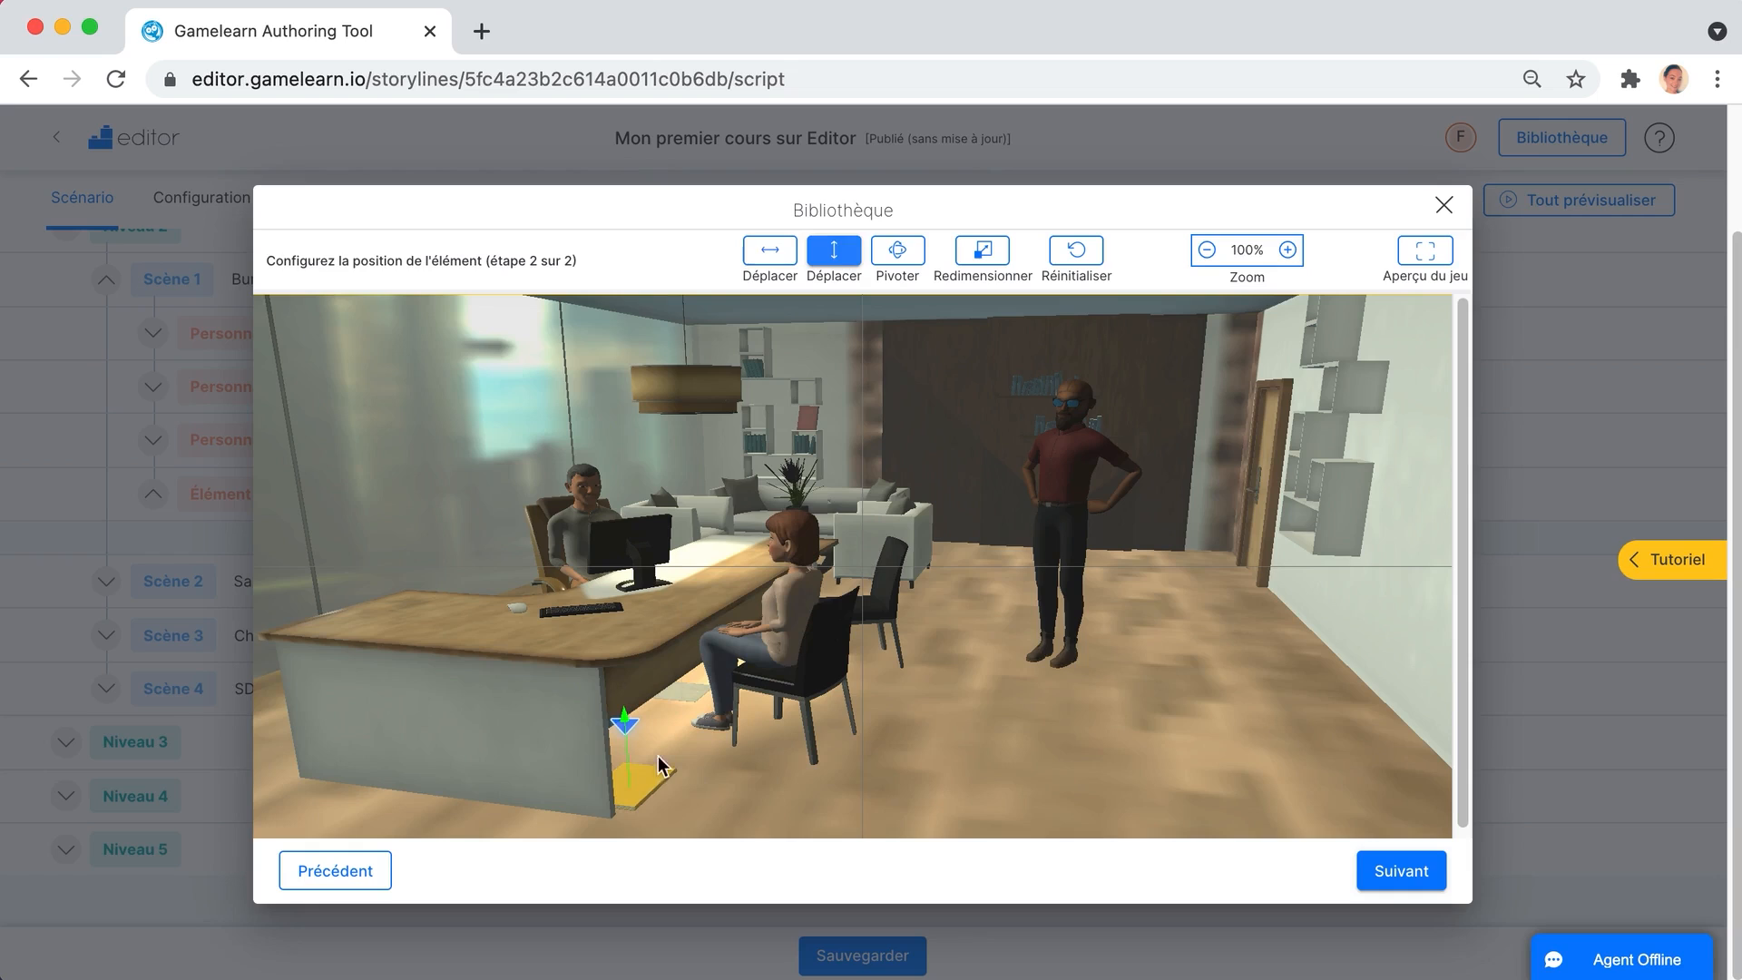
left_click_drag(632, 756, 633, 629)
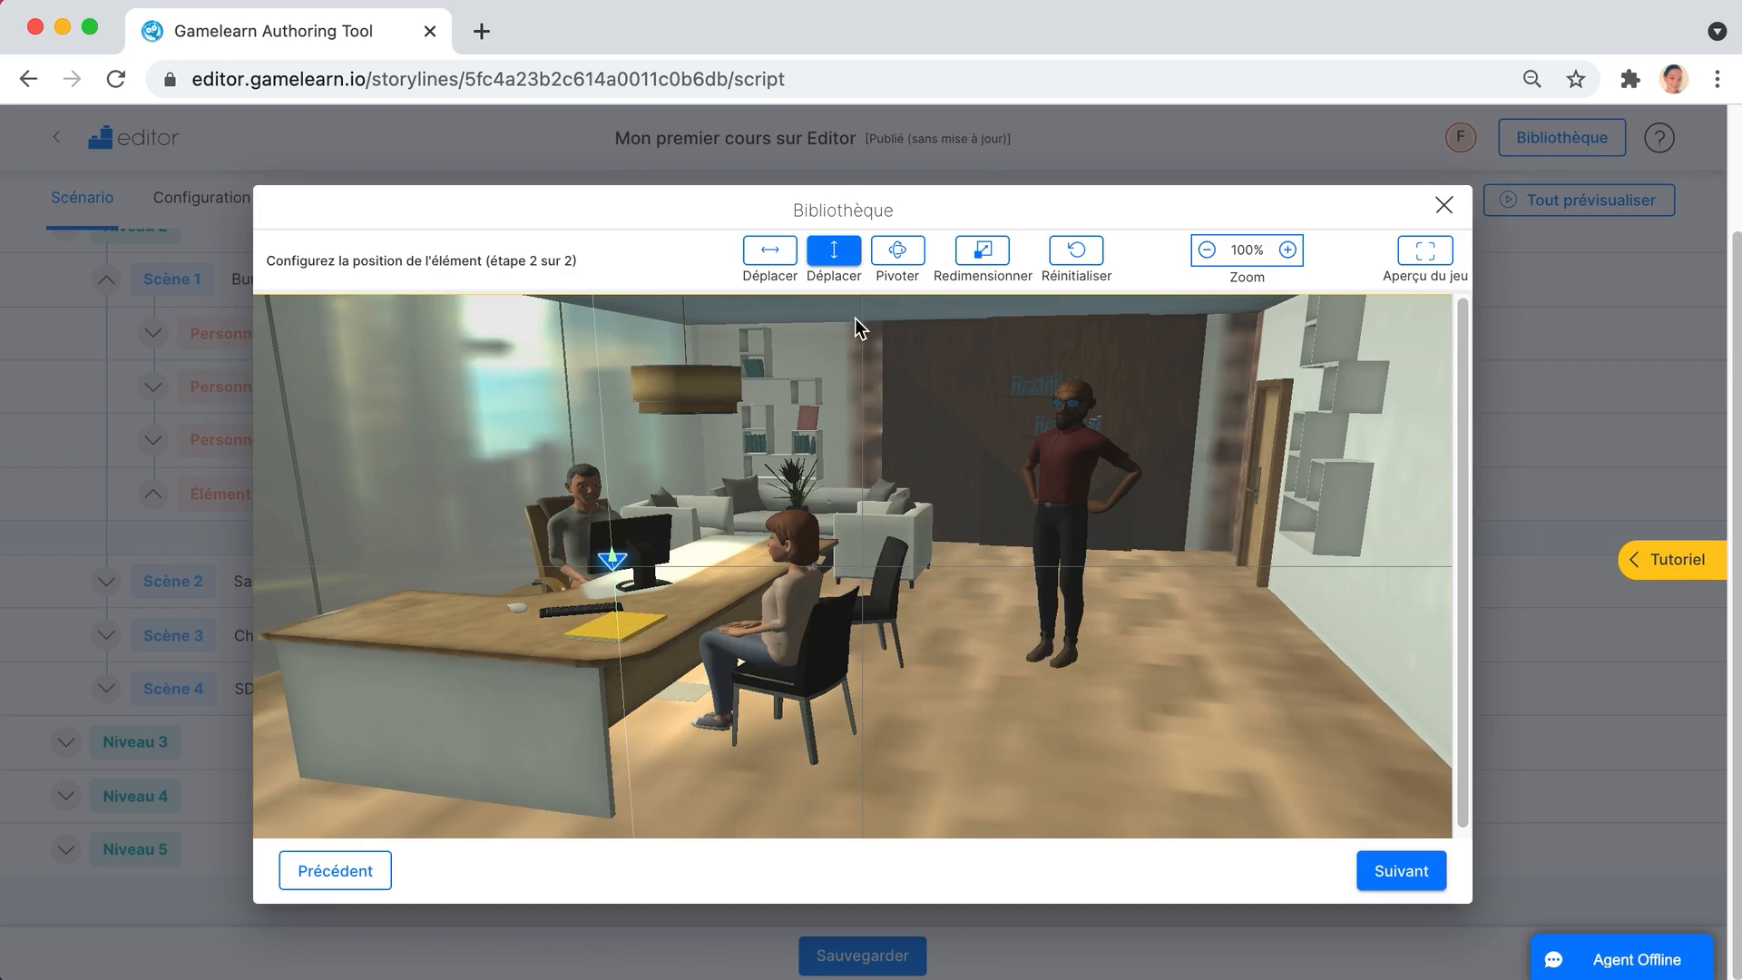
- Shrink the yellow book slightly and reposition it on the desktop, just in front of the keyboard
left_click(998, 261)
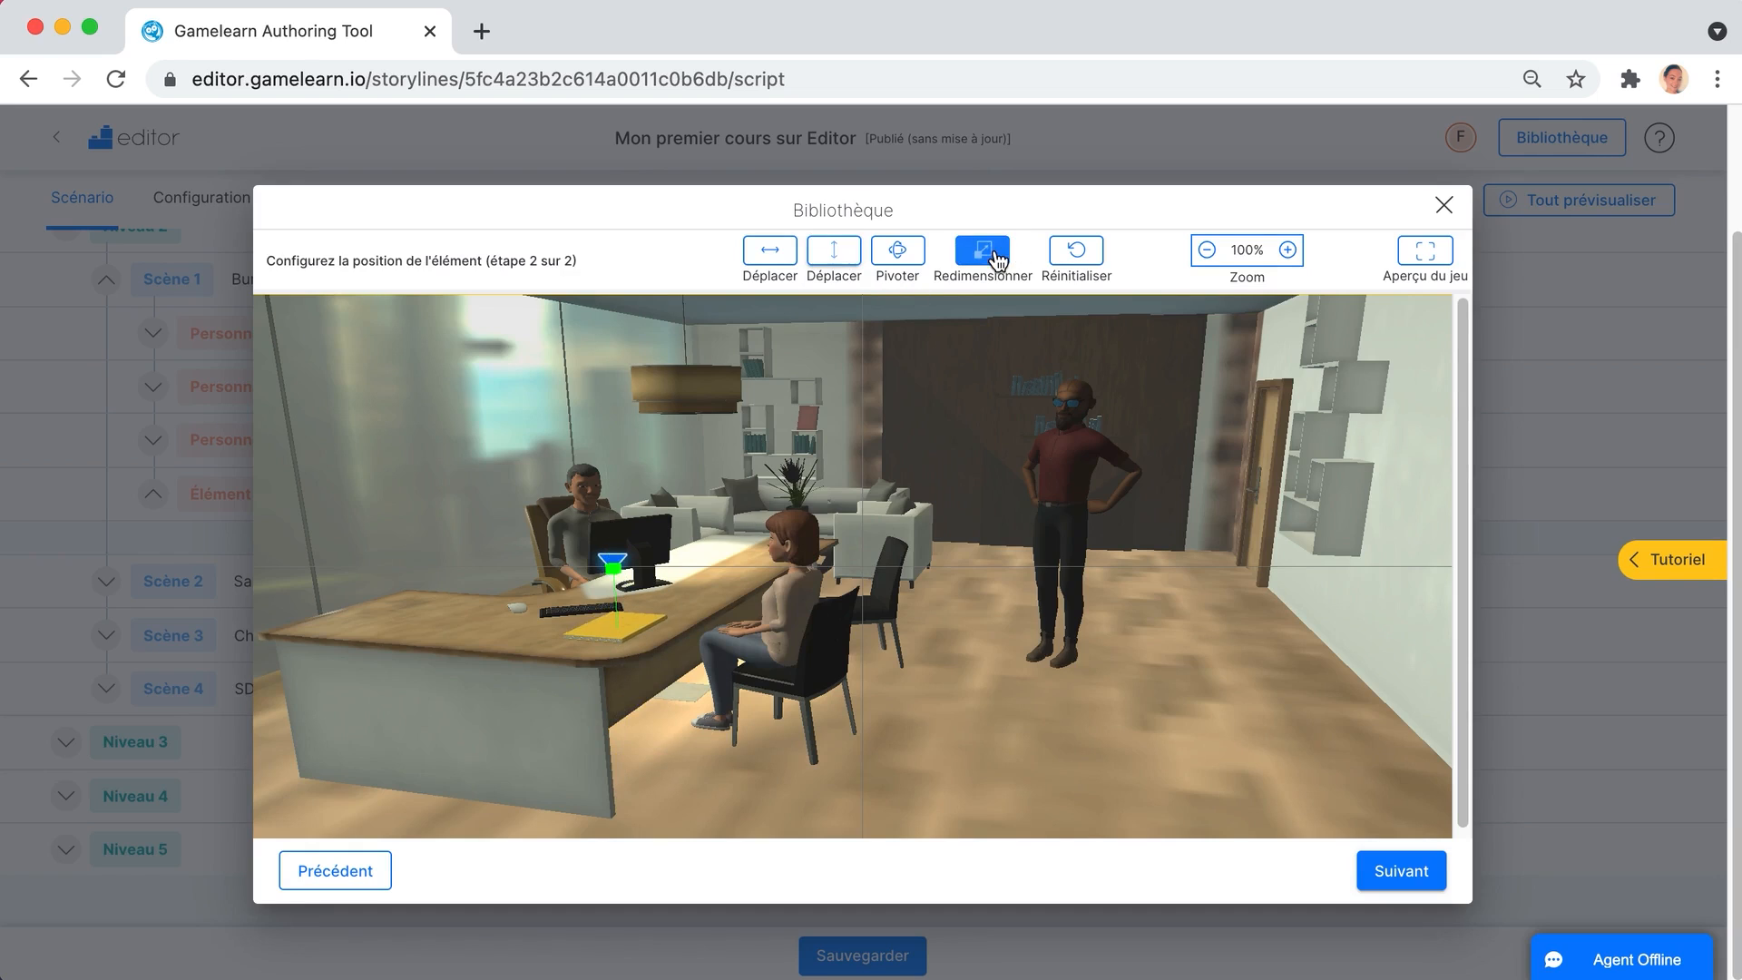
left_click_drag(617, 576, 619, 588)
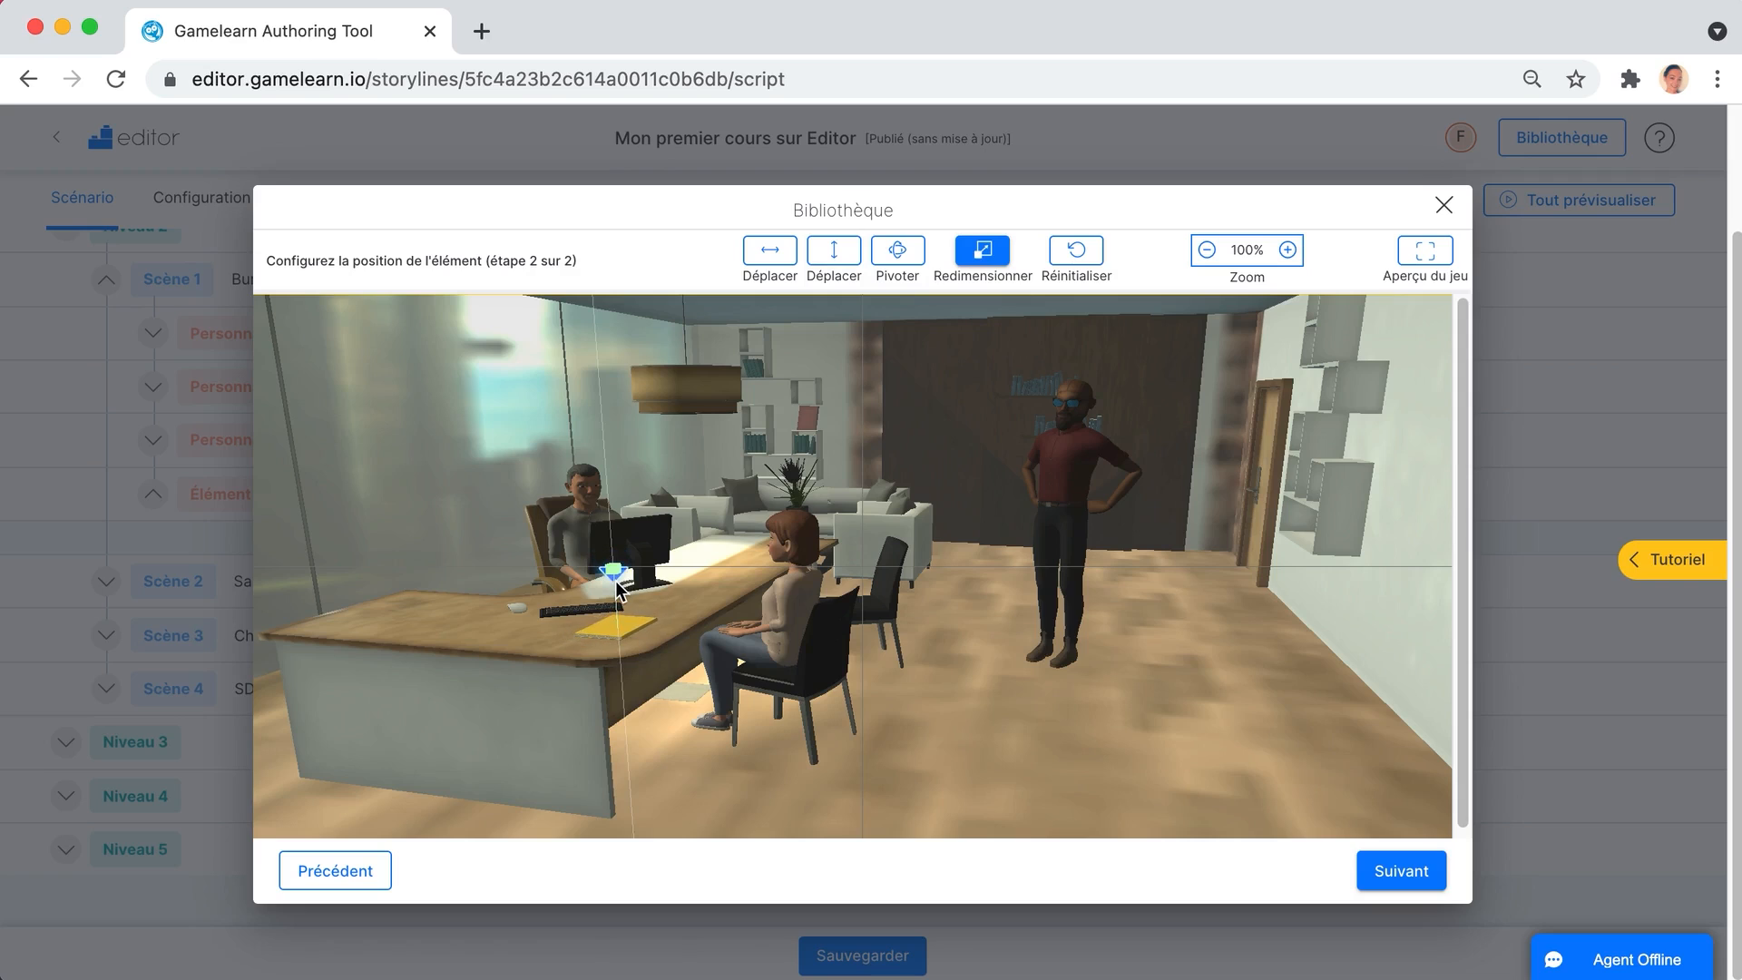
left_click(769, 252)
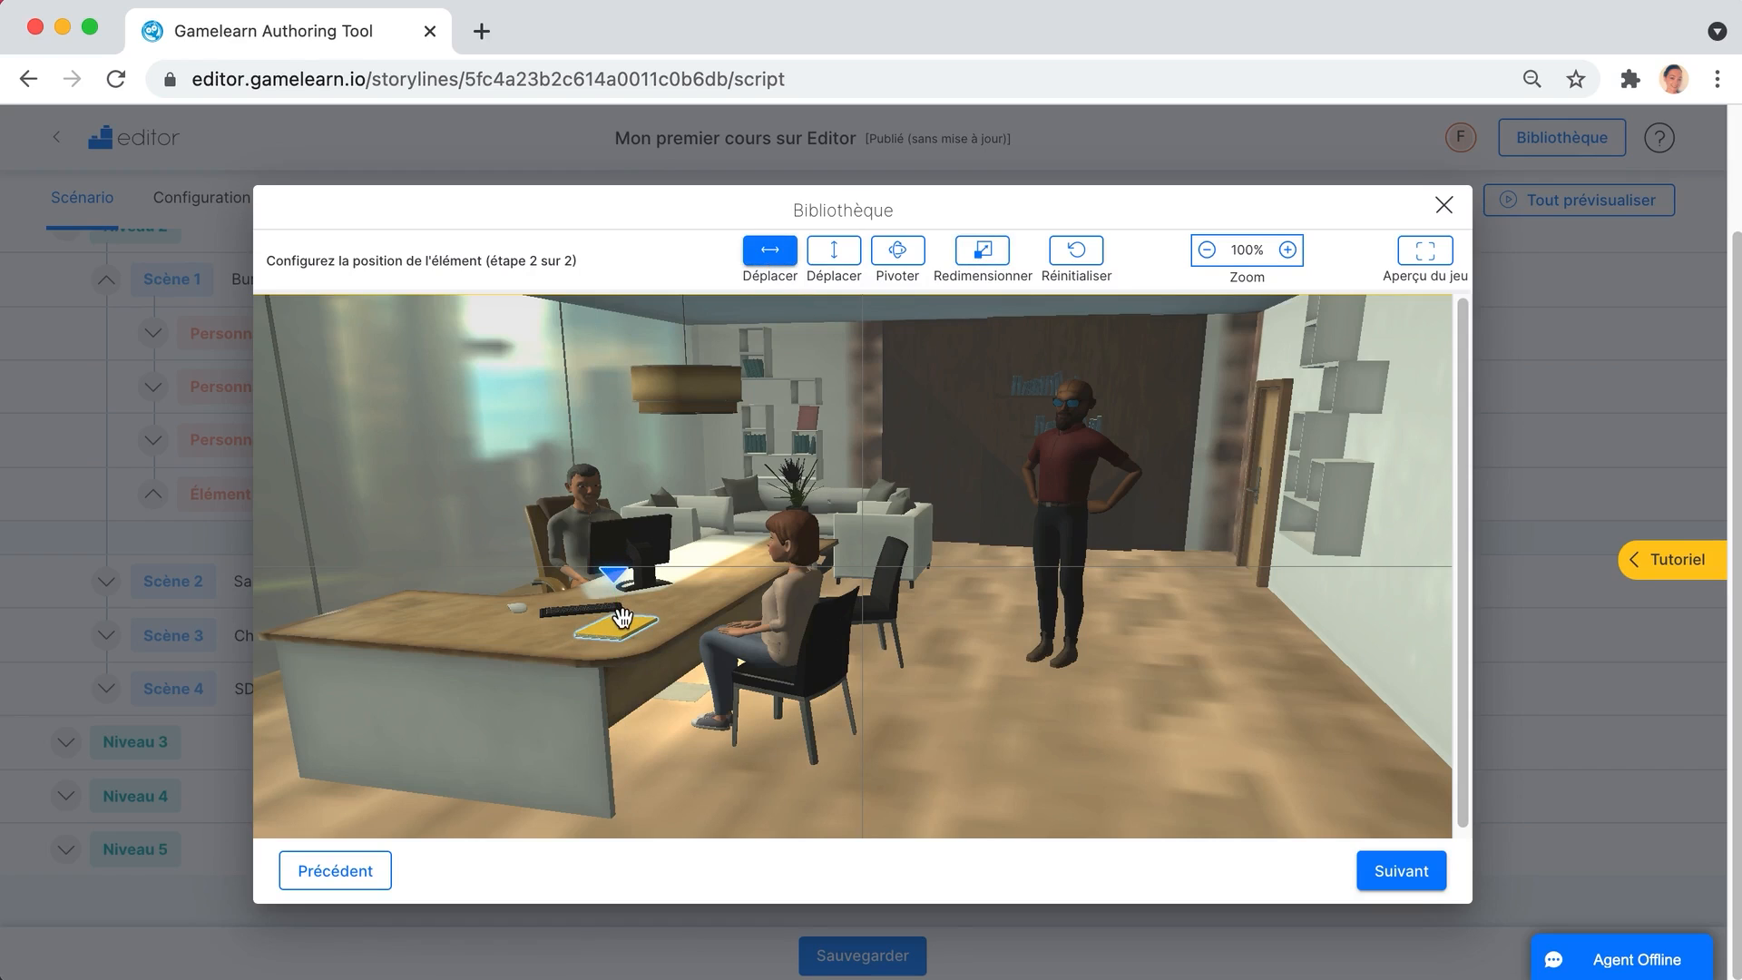
left_click_drag(621, 626, 622, 633)
left_click_drag(623, 633, 623, 630)
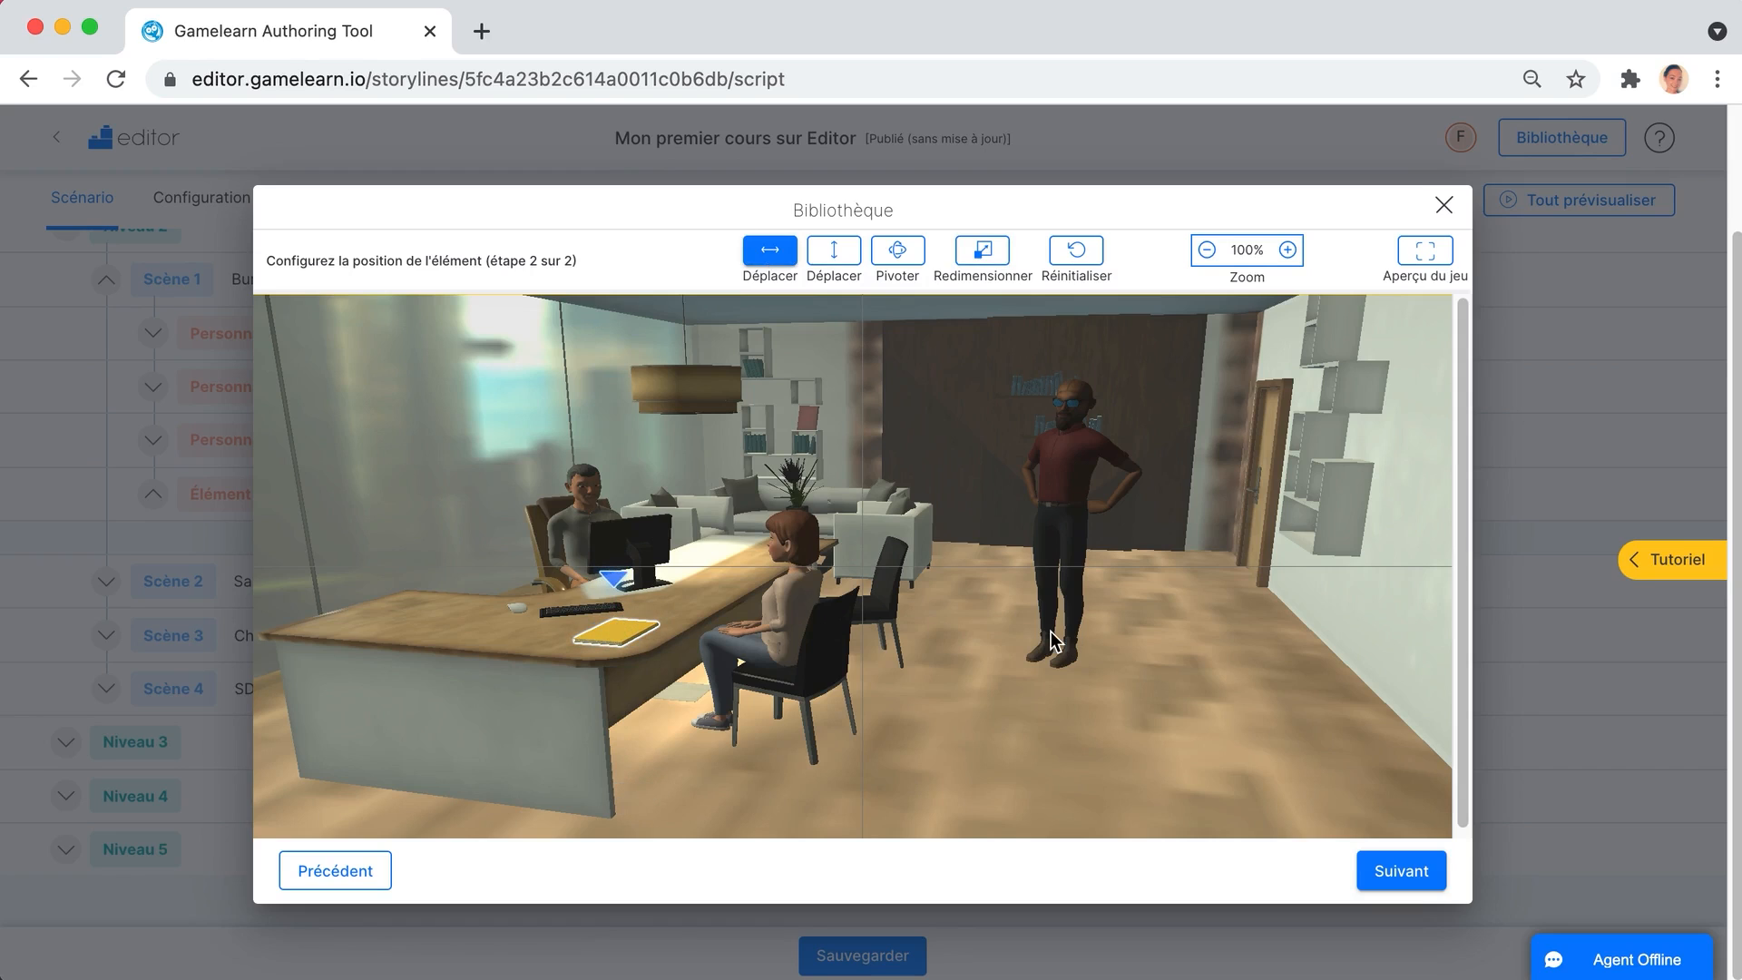